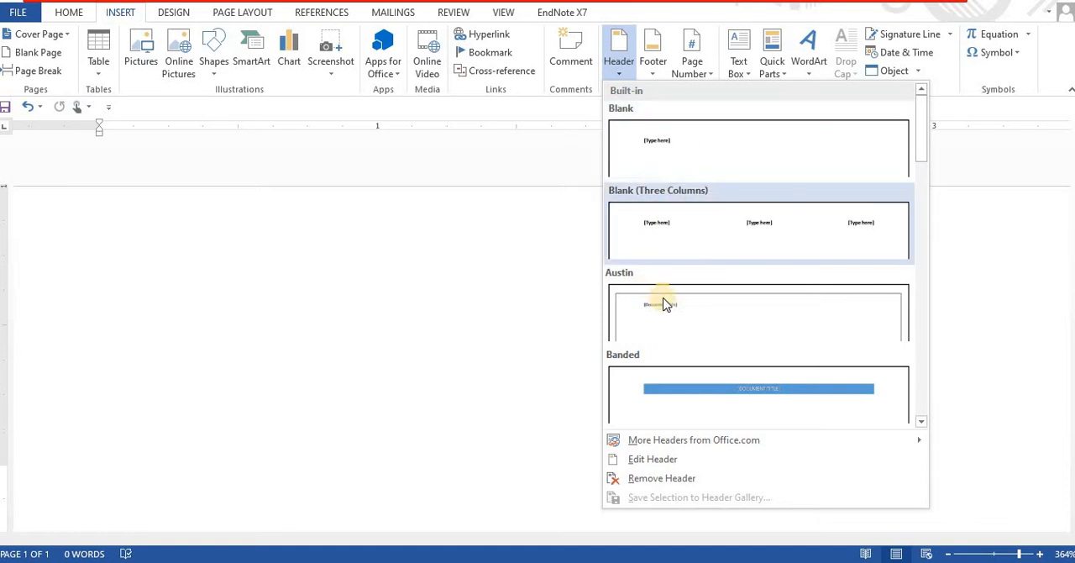
# - Insert the built-in Integral header and enter MS WORD as its document title
pyautogui.click(921, 420)
pyautogui.click(921, 421)
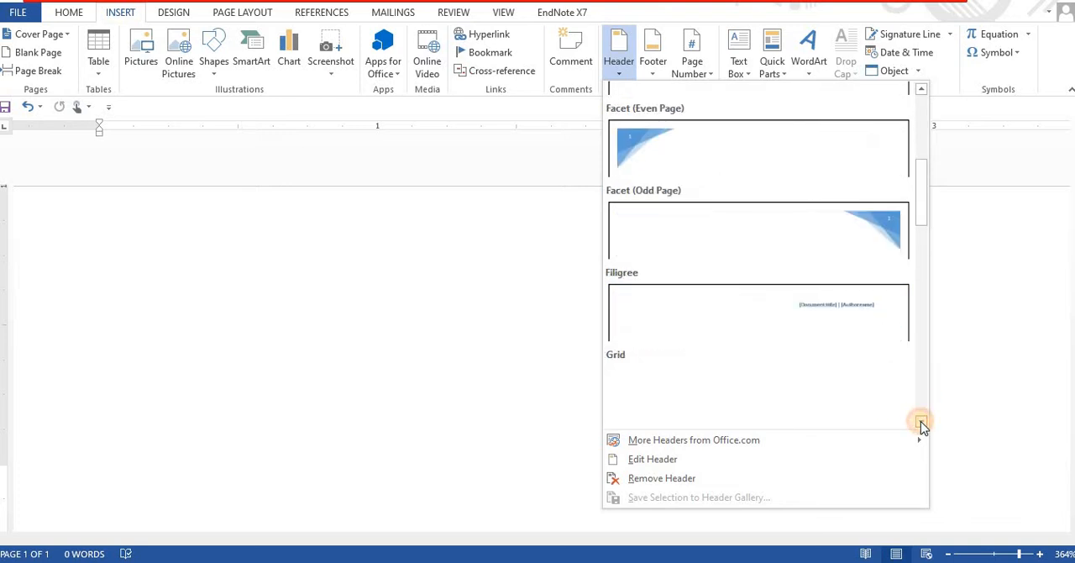
pyautogui.click(921, 421)
pyautogui.click(921, 421)
pyautogui.click(921, 421)
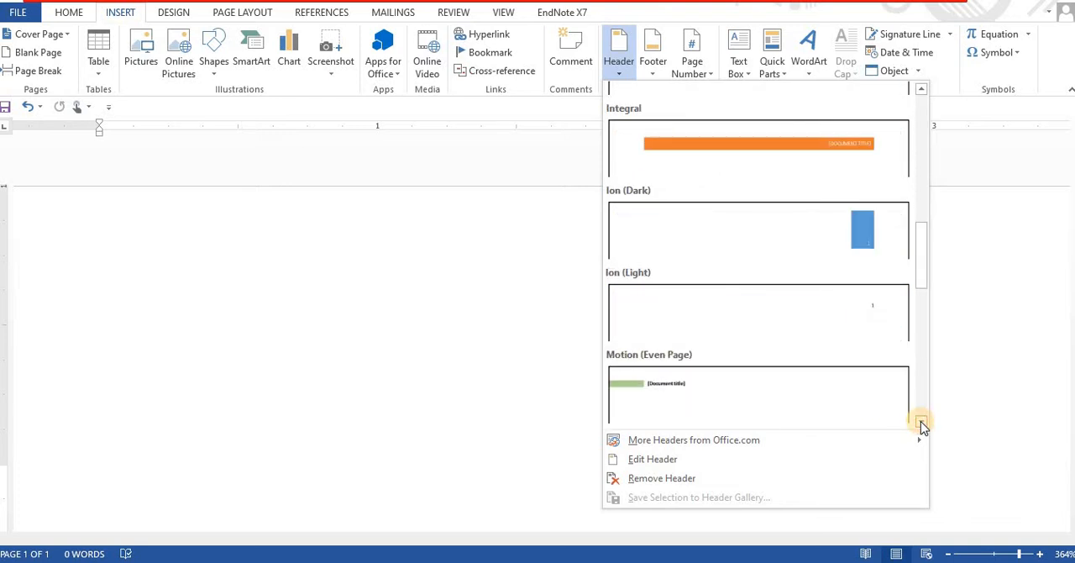
pyautogui.click(837, 160)
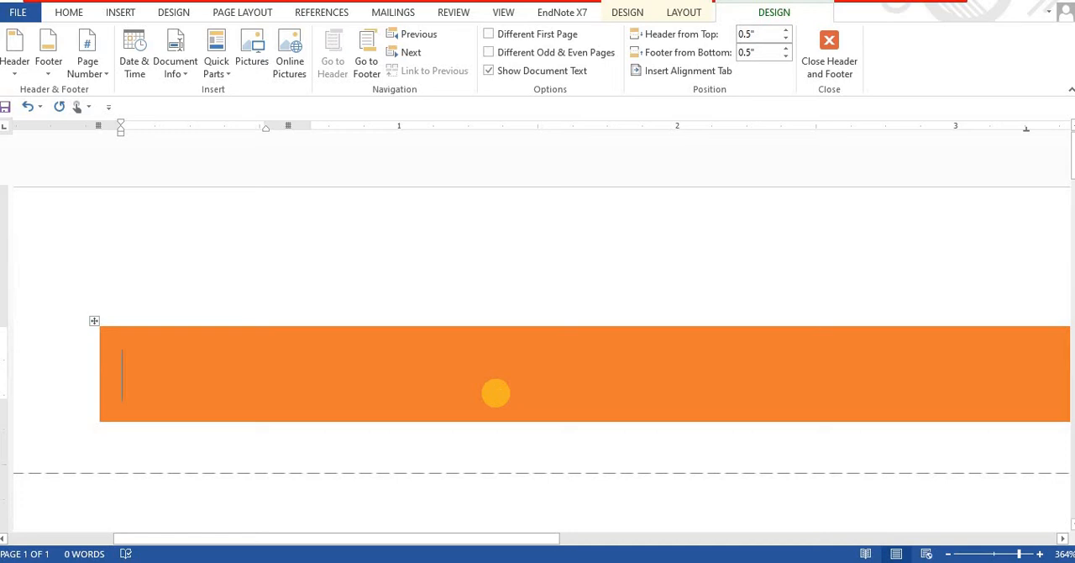
pyautogui.write('MS WORD')
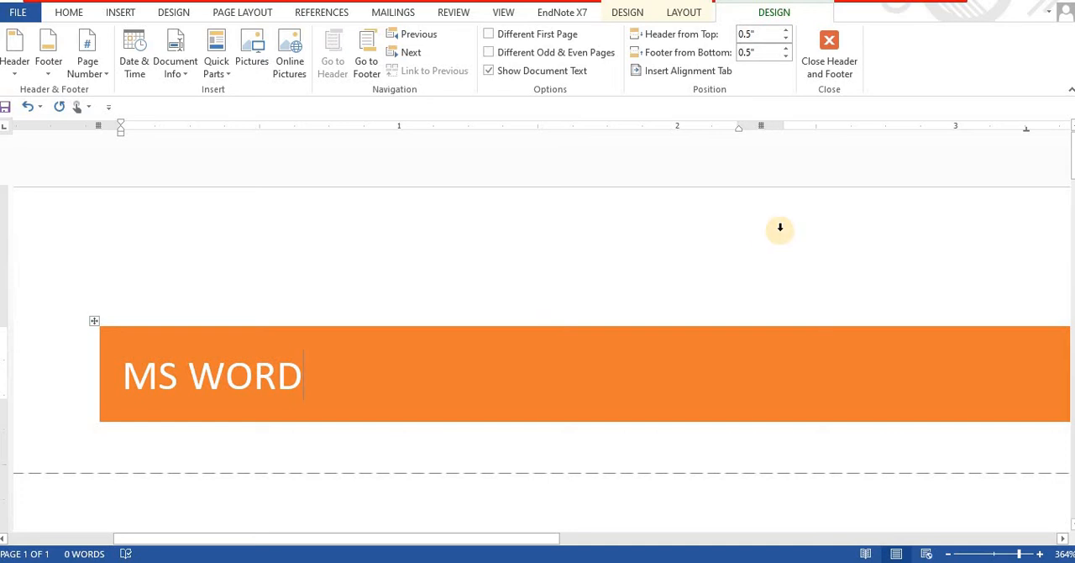
# - Insert the built-in Semaphore footer with page numbering and finish editing the header and footer
pyautogui.click(447, 14)
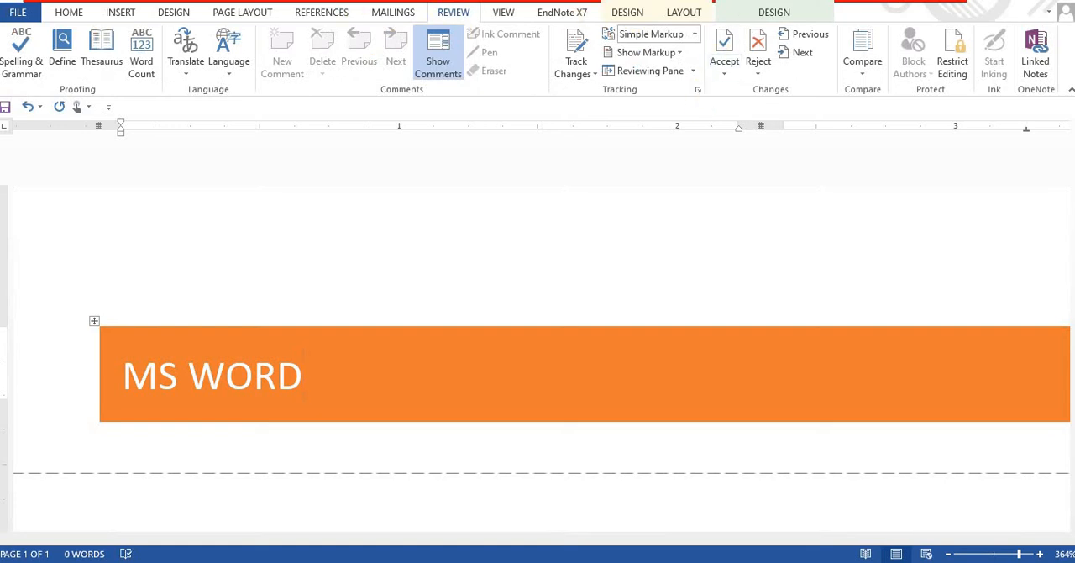
pyautogui.click(118, 12)
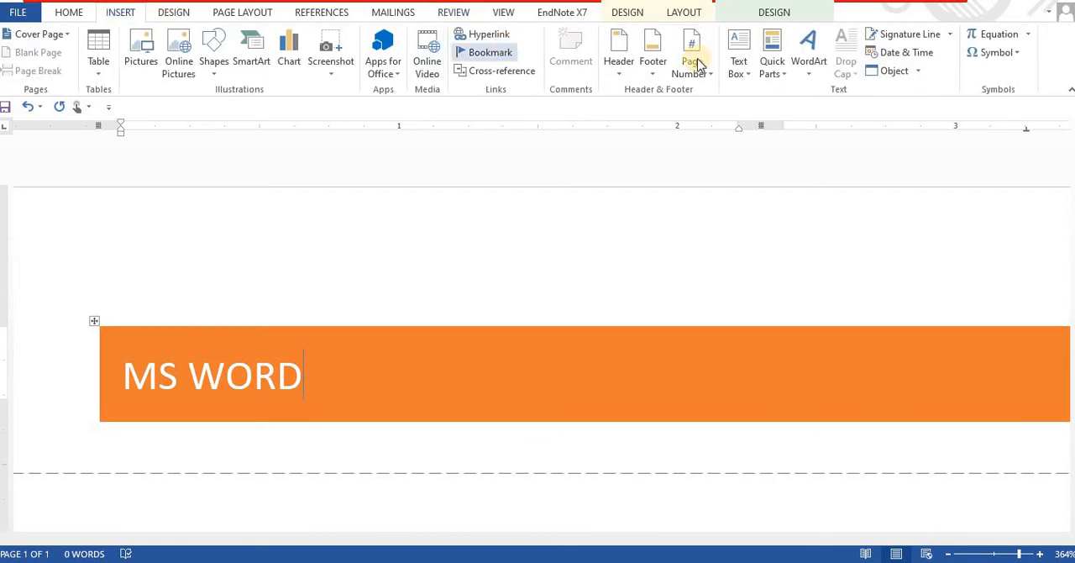
pyautogui.click(653, 68)
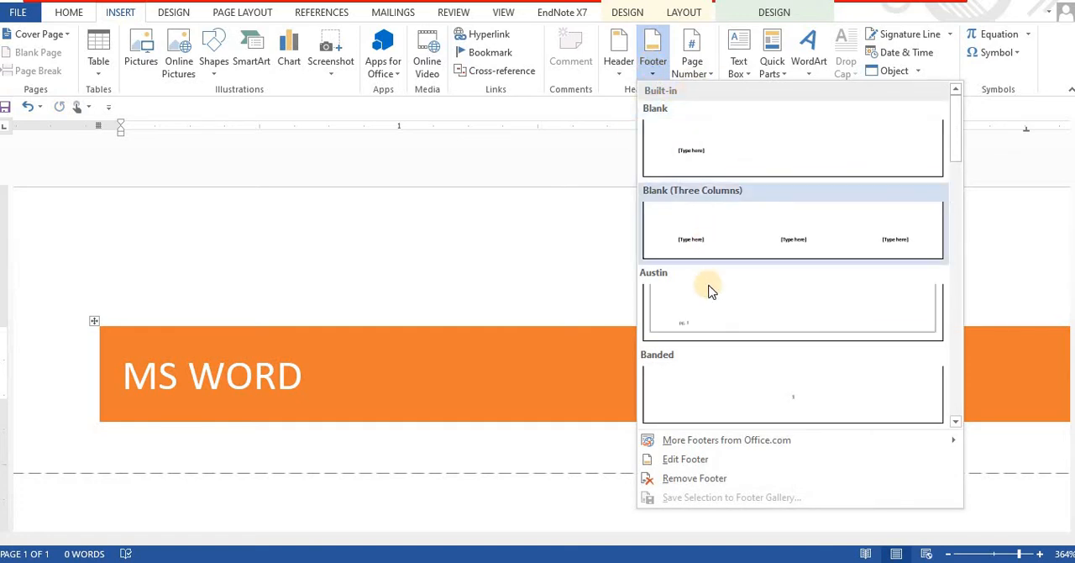
pyautogui.click(956, 420)
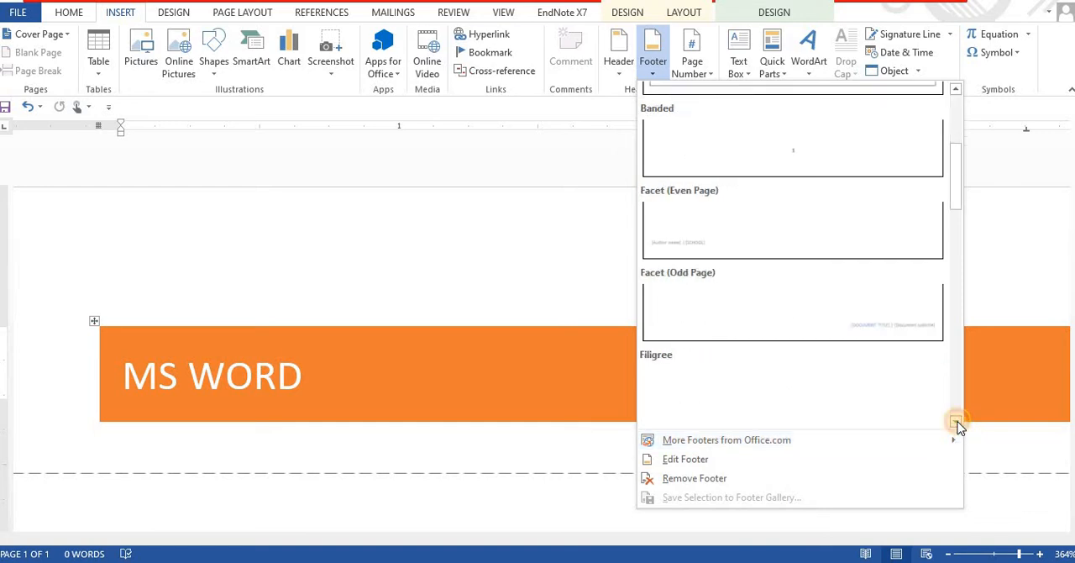
pyautogui.click(956, 420)
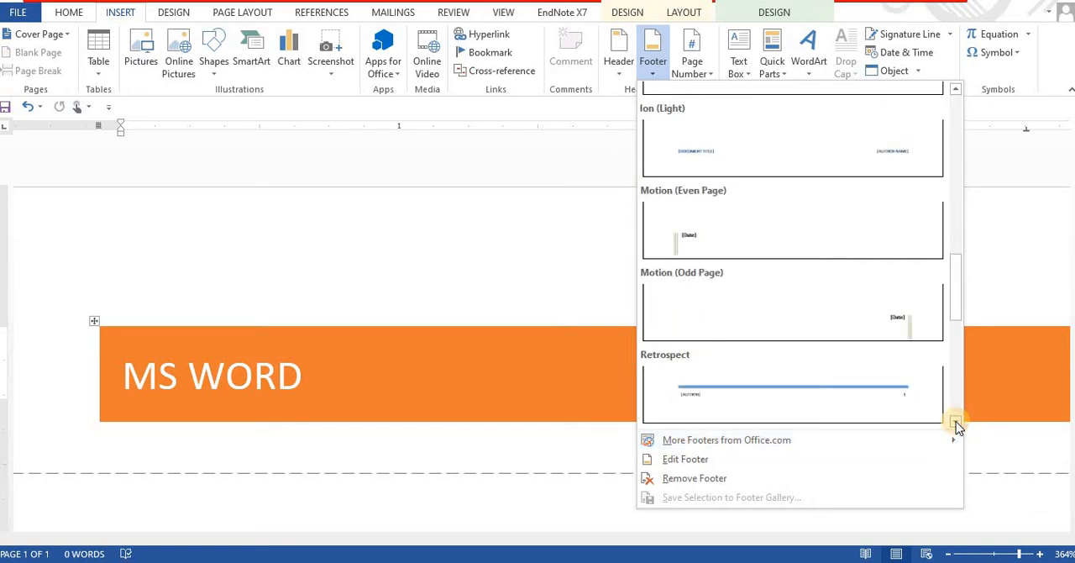
pyautogui.click(956, 420)
pyautogui.click(956, 420)
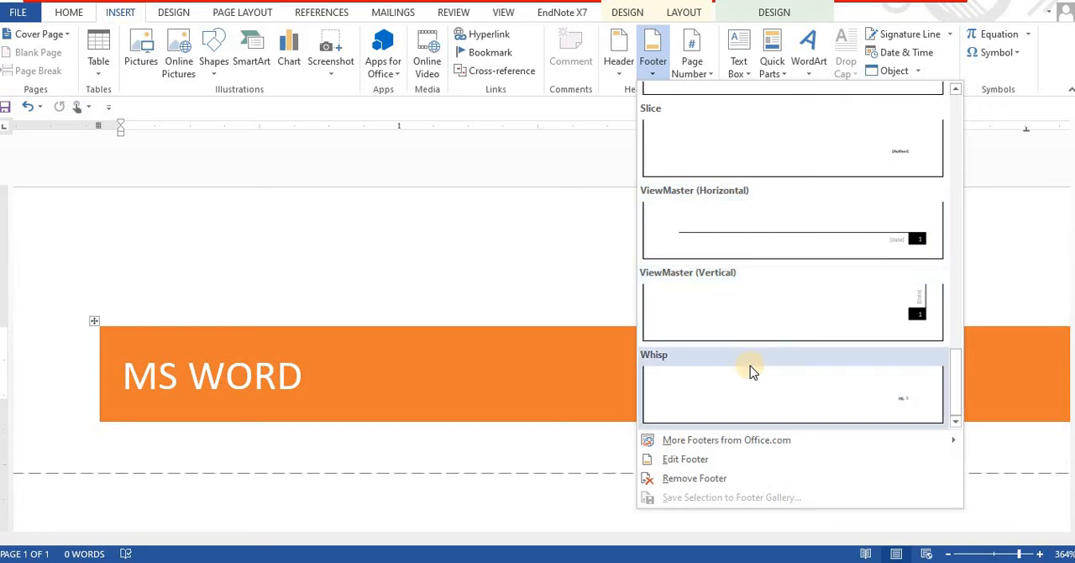
pyautogui.moveTo(711, 440)
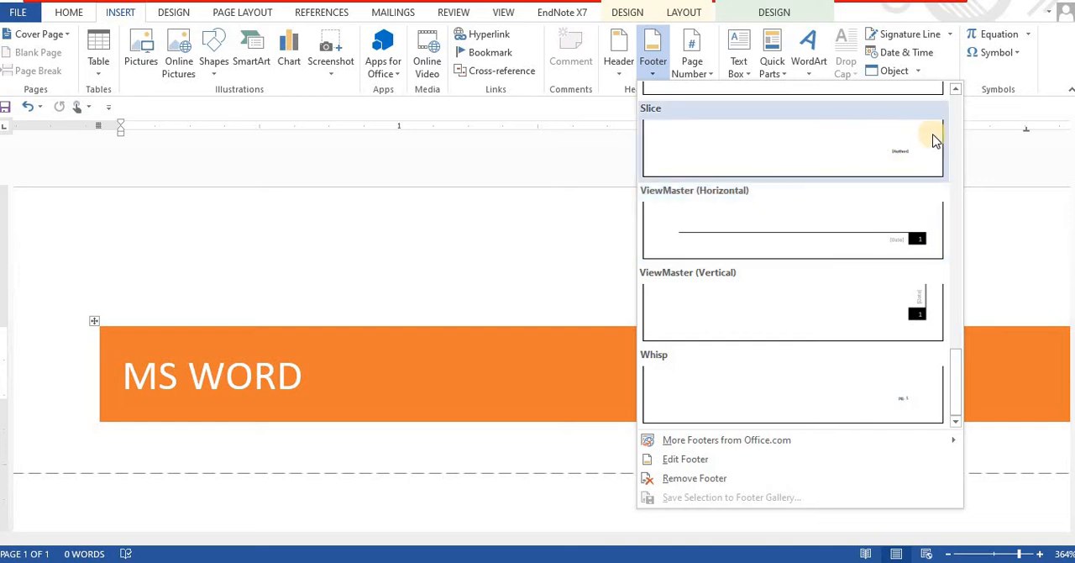
pyautogui.click(955, 89)
pyautogui.click(955, 88)
pyautogui.click(955, 88)
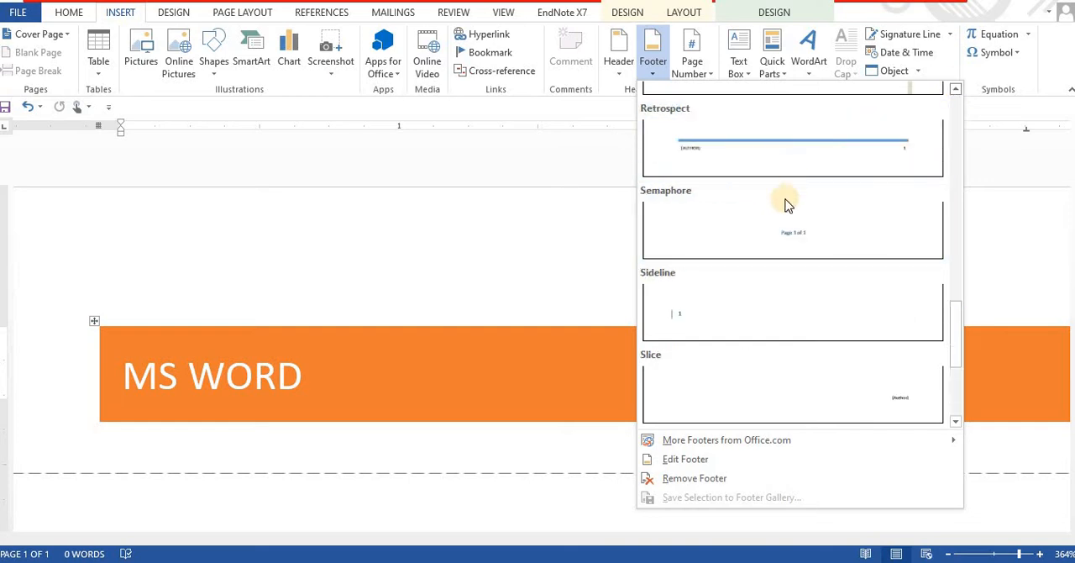
pyautogui.click(785, 214)
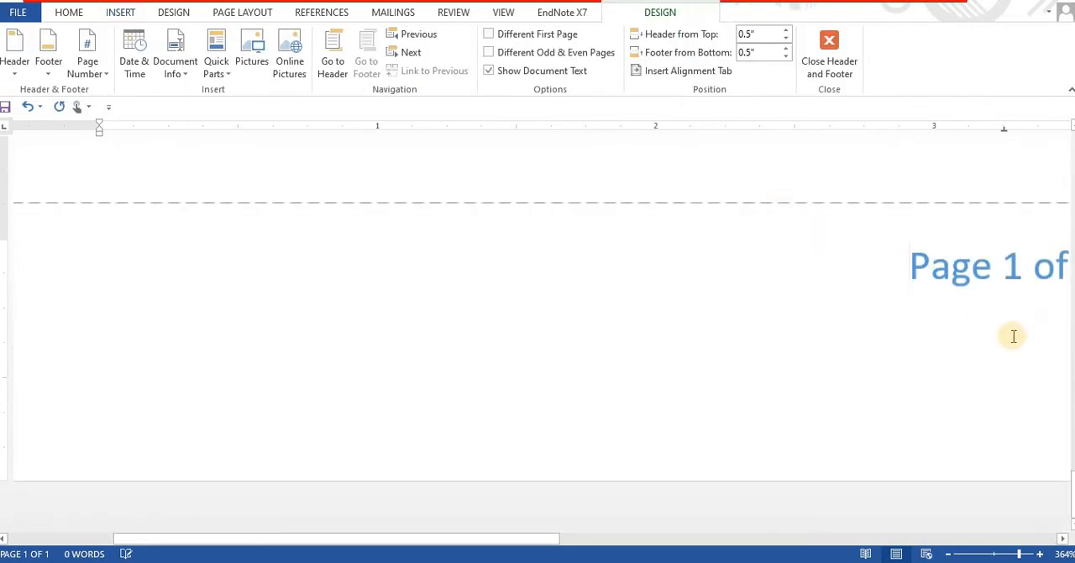
pyautogui.click(1063, 538)
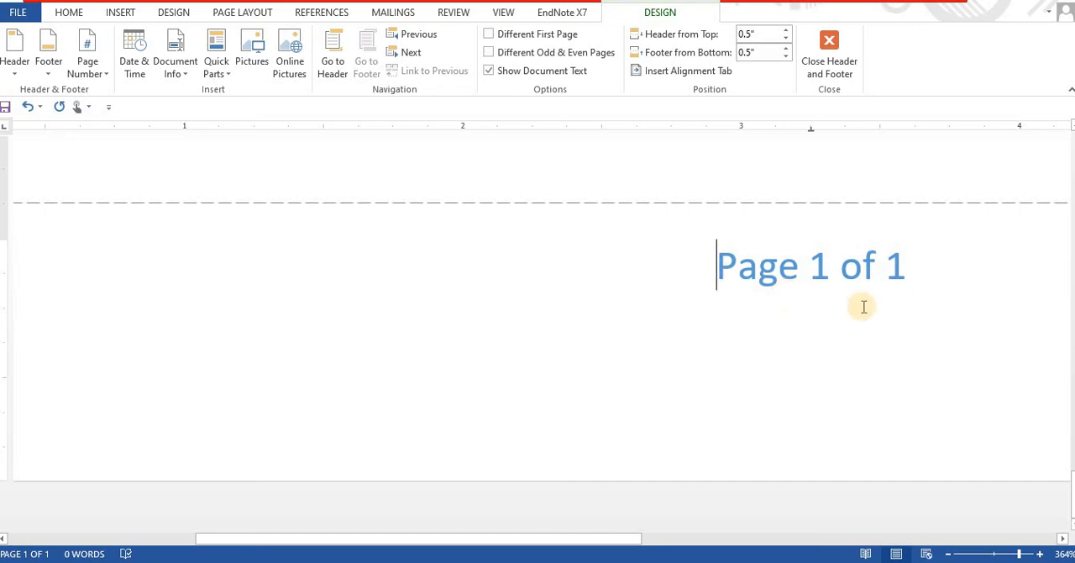
pyautogui.click(831, 62)
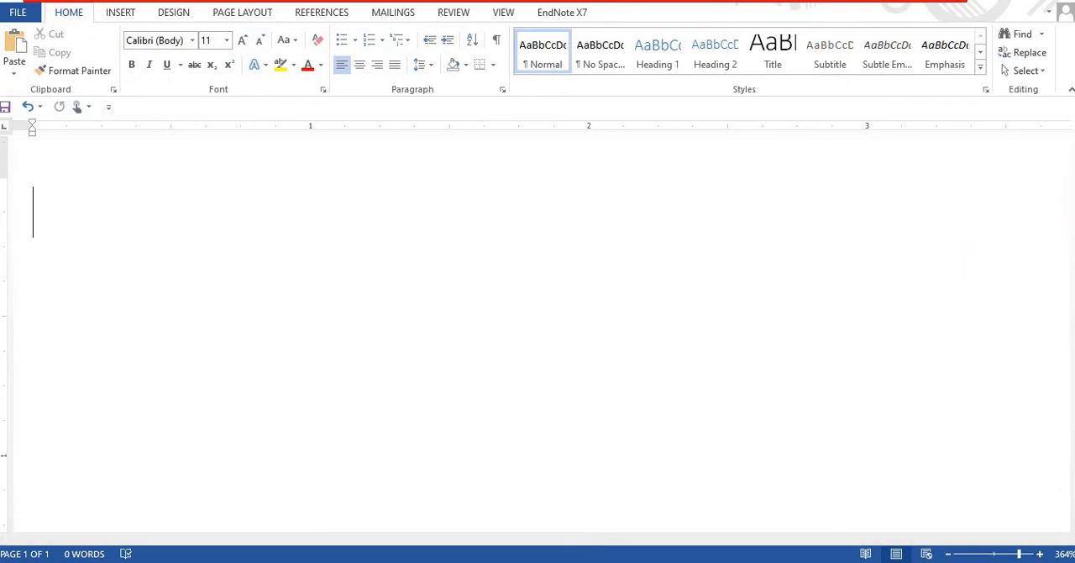
# - Check the header and footer on the page and enter FFFFF as the first line of body text
pyautogui.scroll(3, 1067, 202)
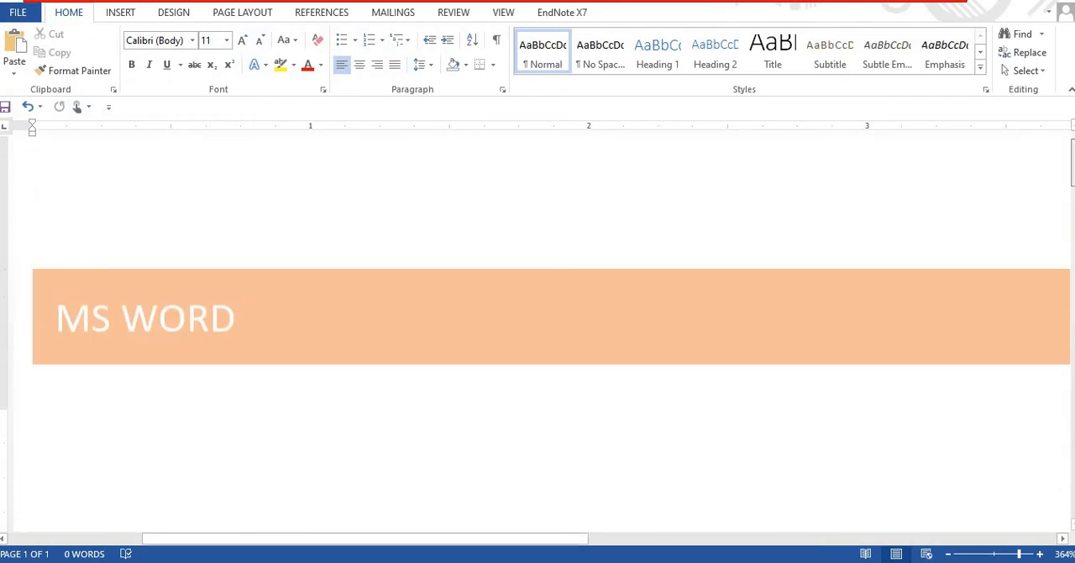
pyautogui.scroll(-3, 538, 336)
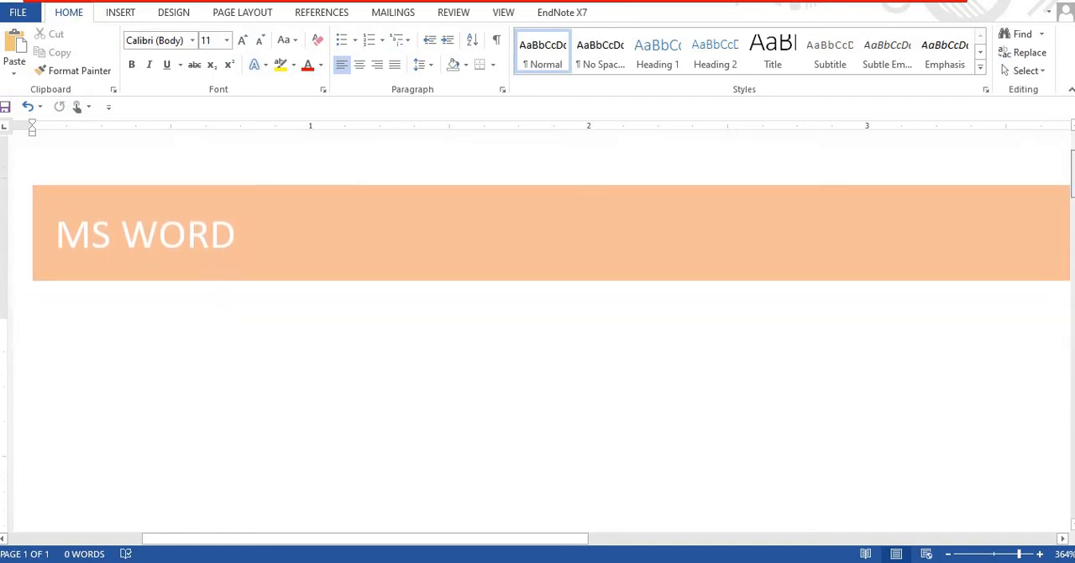
pyautogui.moveTo(1071, 195); pyautogui.dragTo(1071, 327)
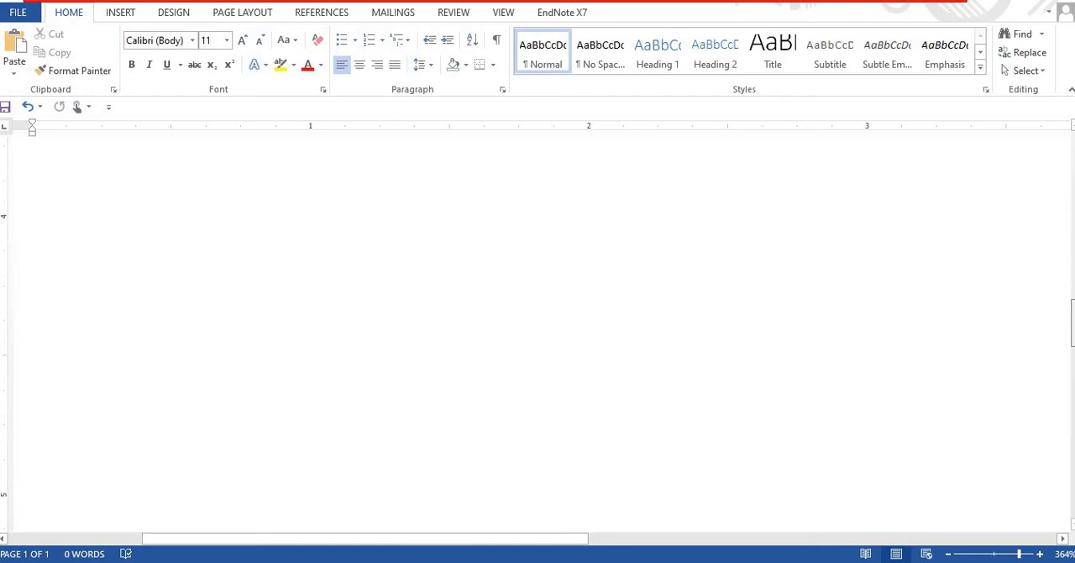
pyautogui.moveTo(1072, 370); pyautogui.dragTo(1072, 491)
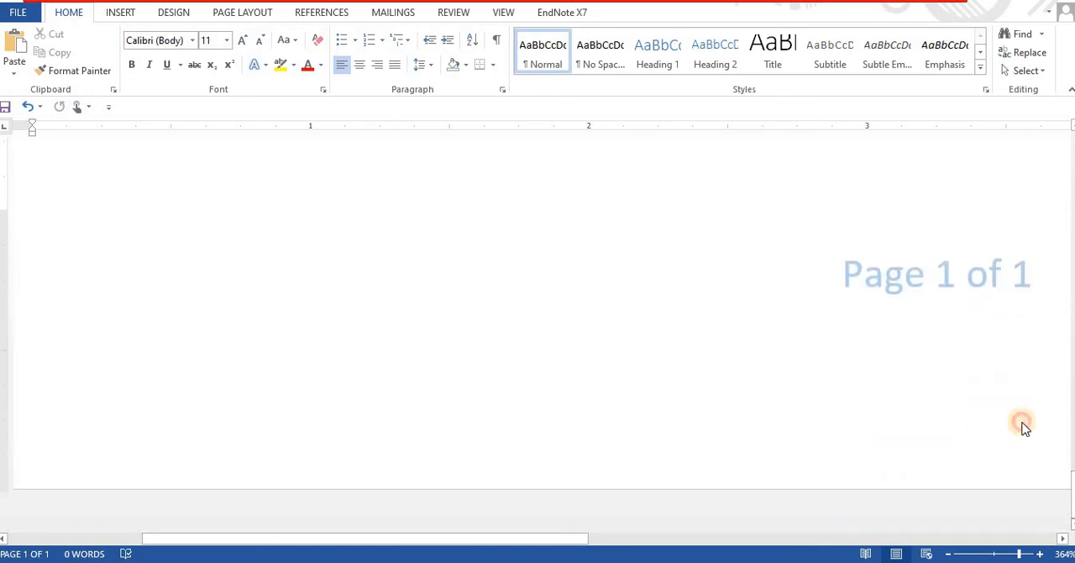
pyautogui.click(790, 189)
pyautogui.write('FFFFF')
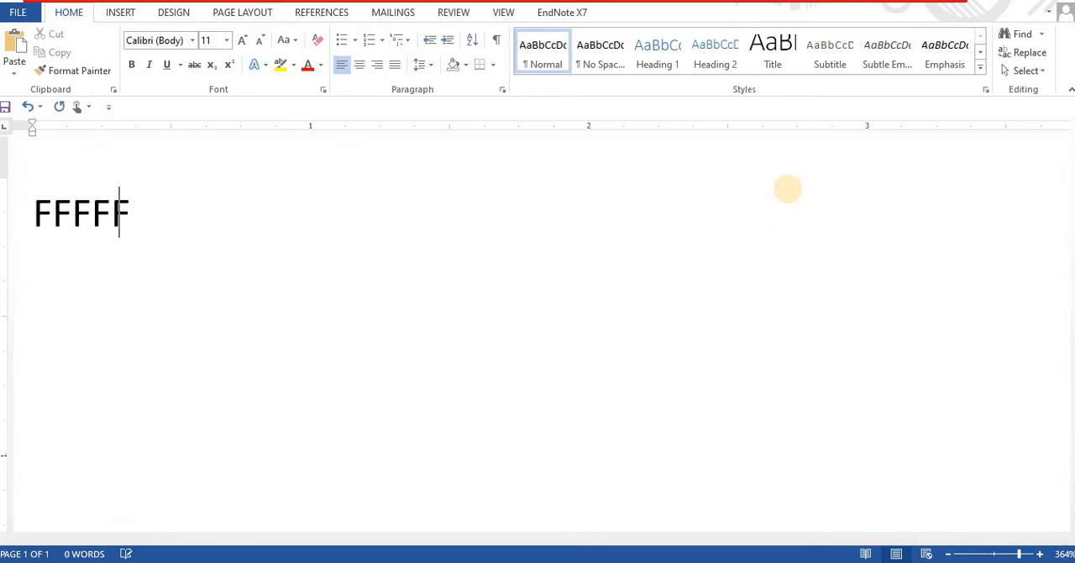
# - Add blank lines below the text until the document runs onto a third page, and check the repeated header and footer
pyautogui.press('Return')
pyautogui.press('Return')
pyautogui.press('Return')
pyautogui.press('Return')
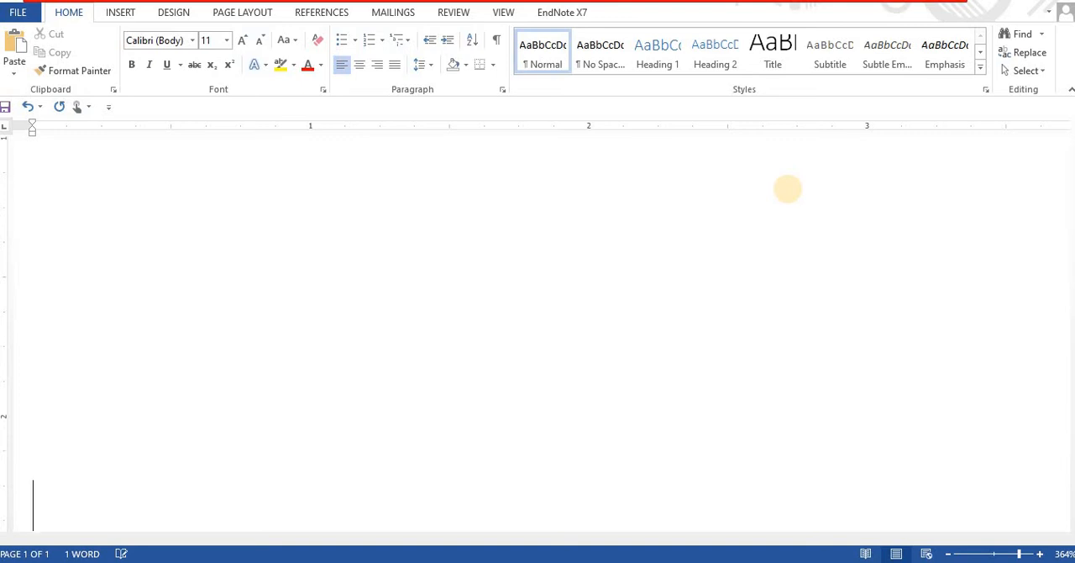
pyautogui.press('Return')
pyautogui.press('Return')
pyautogui.press('Return')
pyautogui.press('Return')
pyautogui.press('Return')
pyautogui.press('Return')
pyautogui.press('Return')
pyautogui.press('Return')
pyautogui.press('Return')
pyautogui.press('Return')
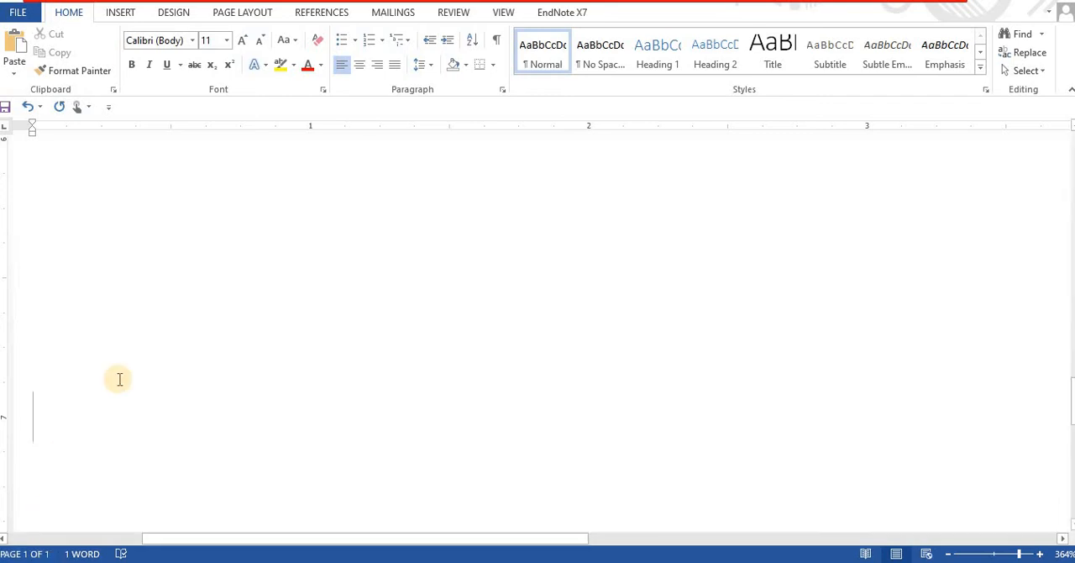
pyautogui.press('Return')
pyautogui.press('Return')
pyautogui.press('Return')
pyautogui.press('Return')
pyautogui.press('Return')
pyautogui.press('Return')
pyautogui.press('Return')
pyautogui.press('Return')
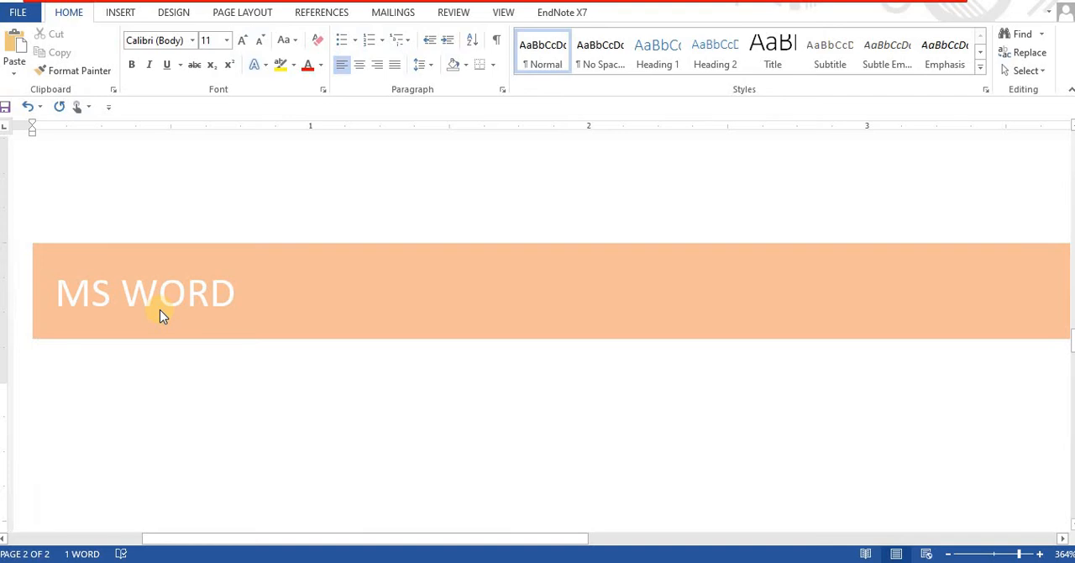
pyautogui.press('Return')
pyautogui.press('Return')
pyautogui.press('Return')
pyautogui.press('Return')
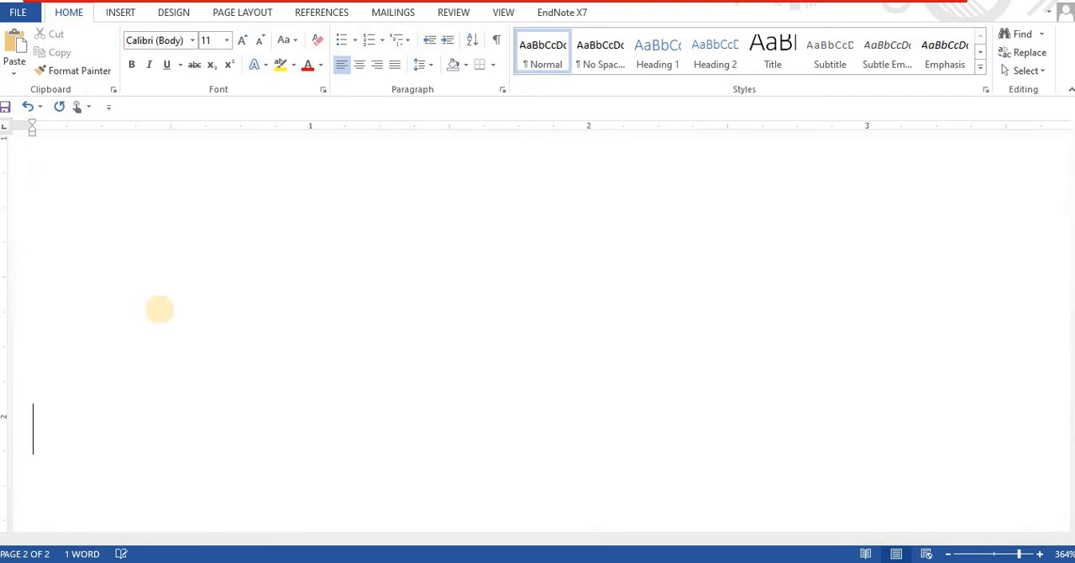
pyautogui.press('Return')
pyautogui.press('Return')
pyautogui.press('Return')
pyautogui.press('Return')
pyautogui.press('Return')
pyautogui.press('Return')
pyautogui.scroll(3, 160, 309)
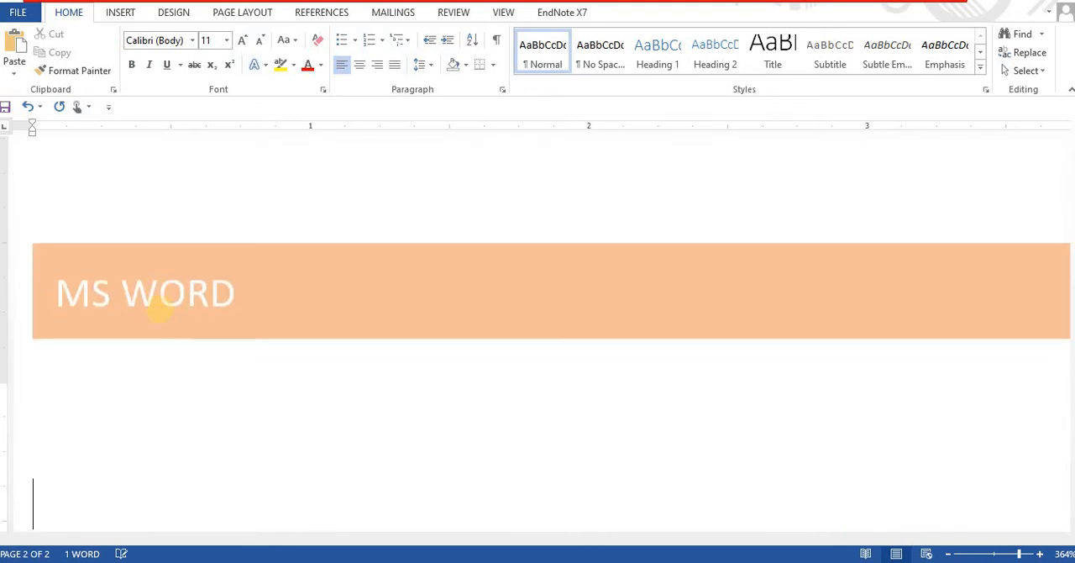
pyautogui.scroll(-3, 160, 309)
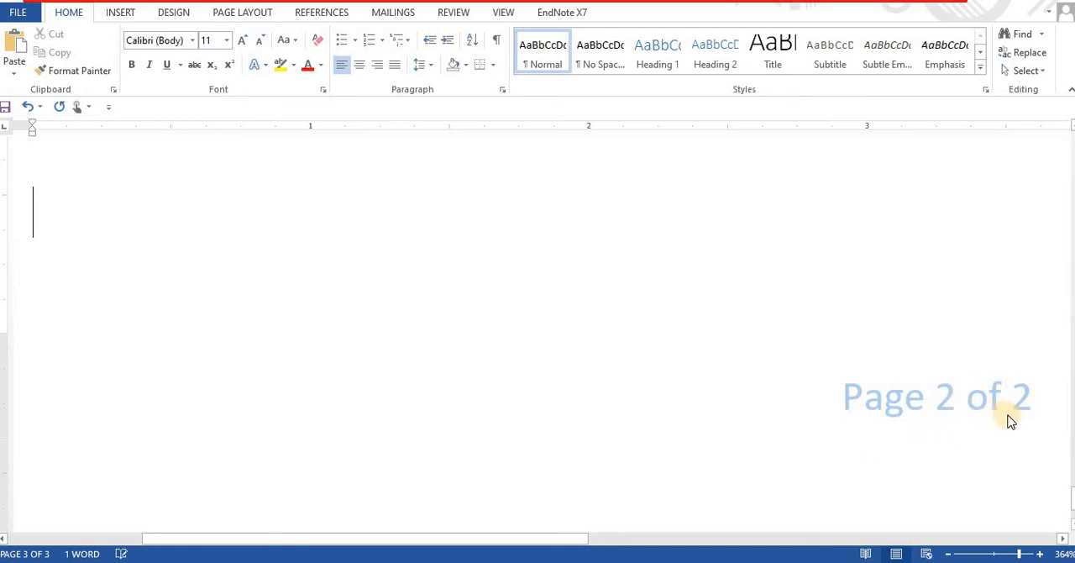
# - Delete the trailing blank lines back to the end of page 1
pyautogui.press('BackSpace')
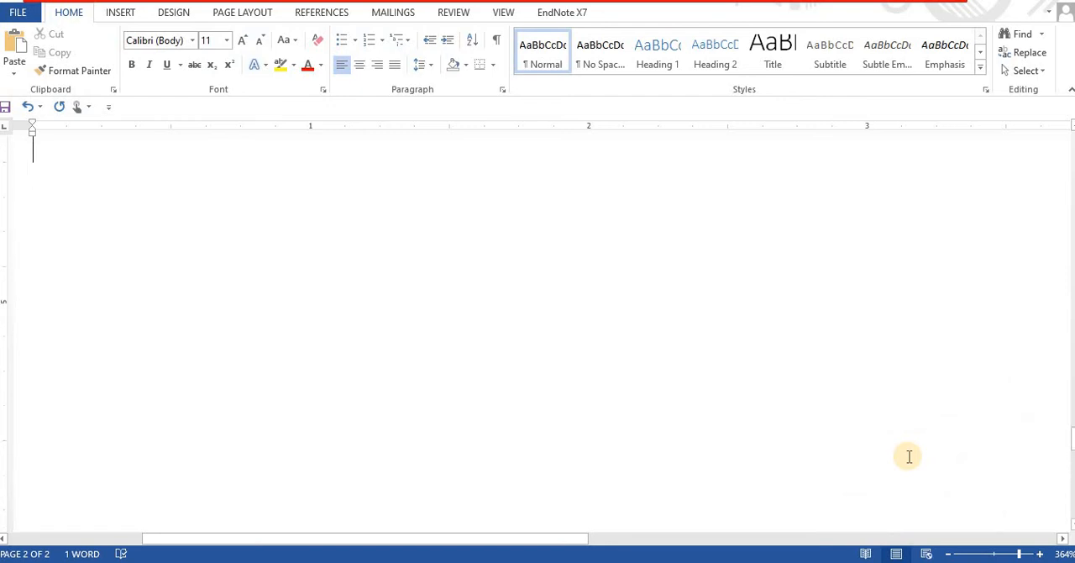
pyautogui.scroll(5, 910, 461)
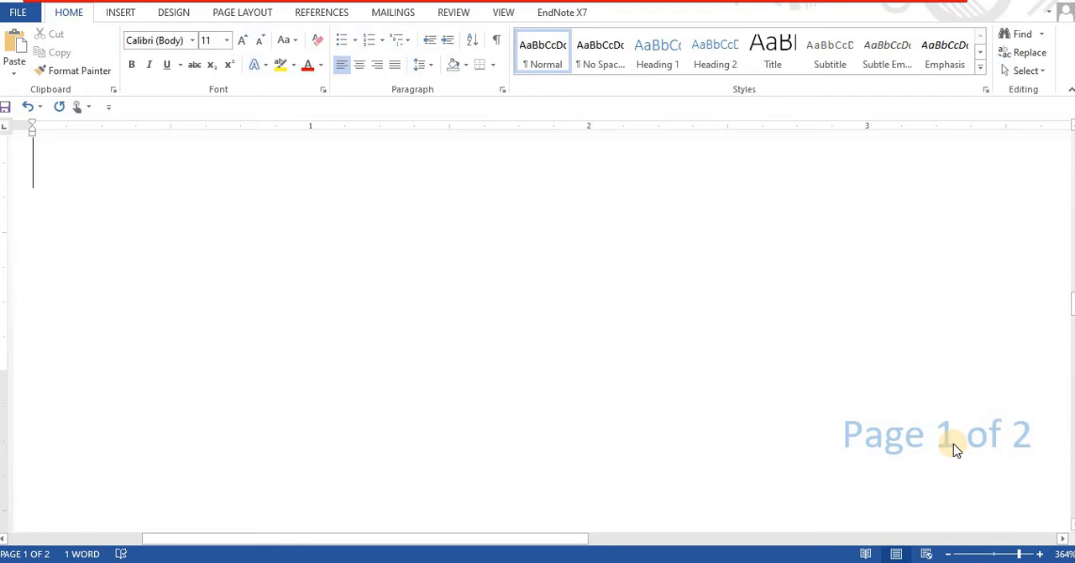
# - Look at the built-in header designs and open the gallery of built-in footer designs
pyautogui.click(120, 15)
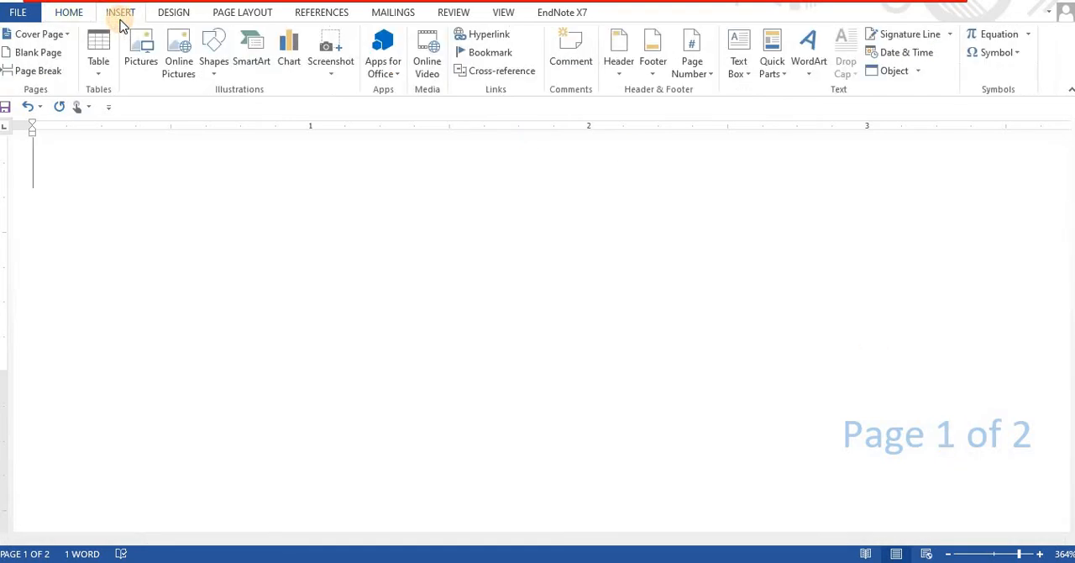
pyautogui.click(619, 77)
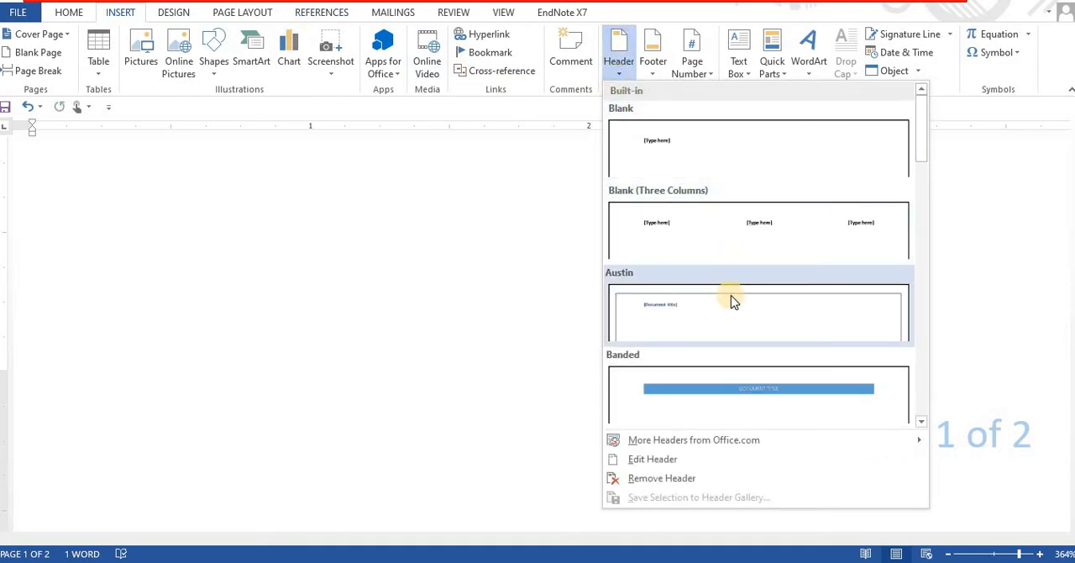
pyautogui.click(653, 61)
pyautogui.click(653, 60)
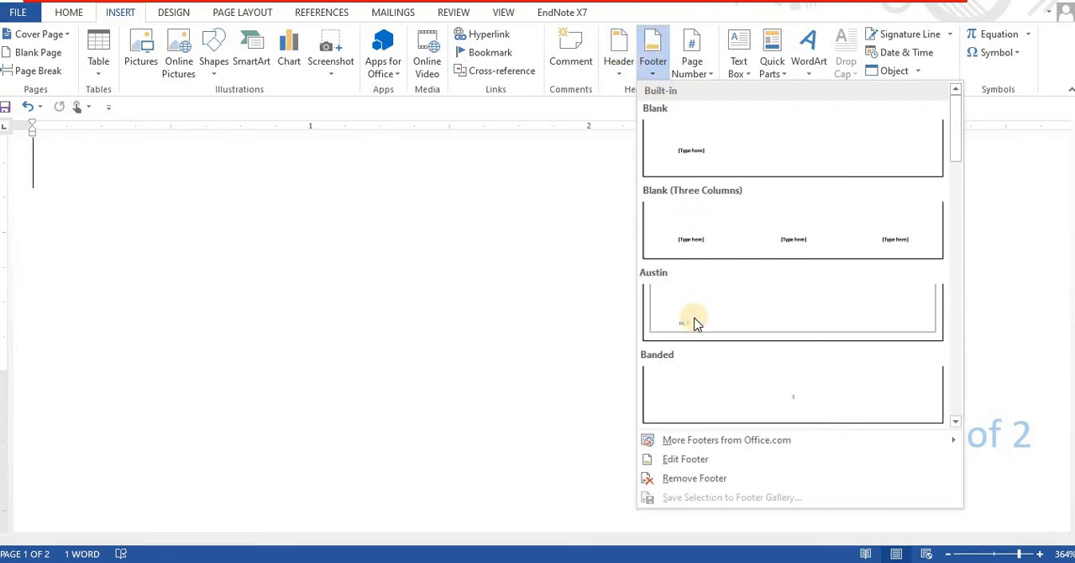
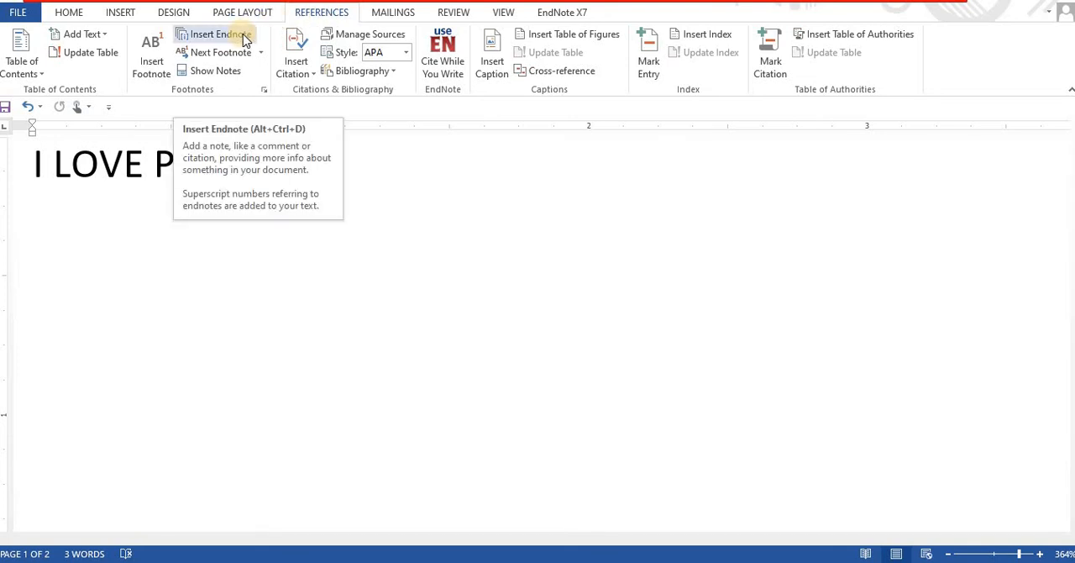
pyautogui.click(243, 33)
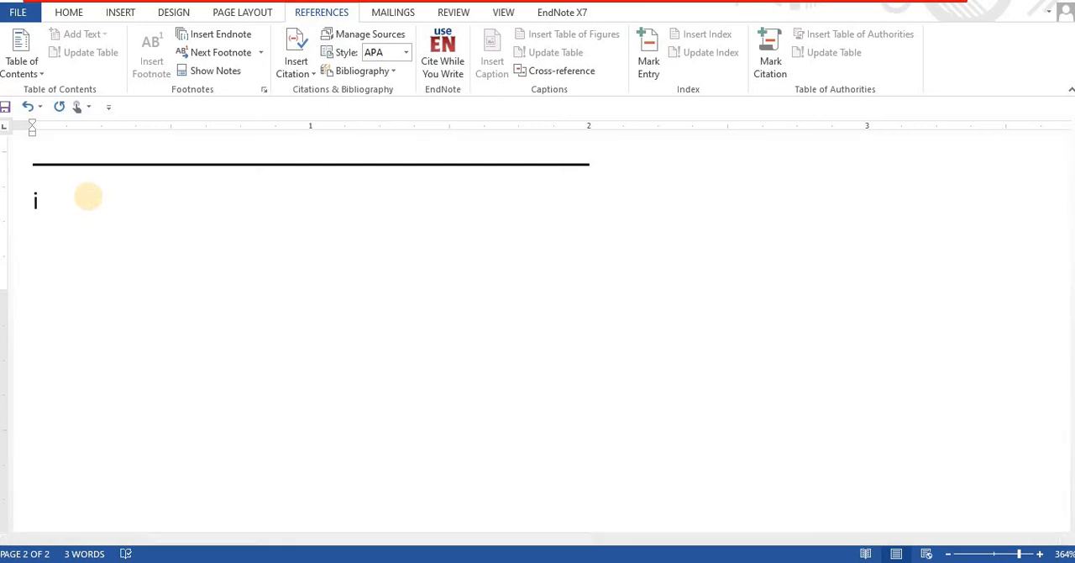
pyautogui.write('www.')
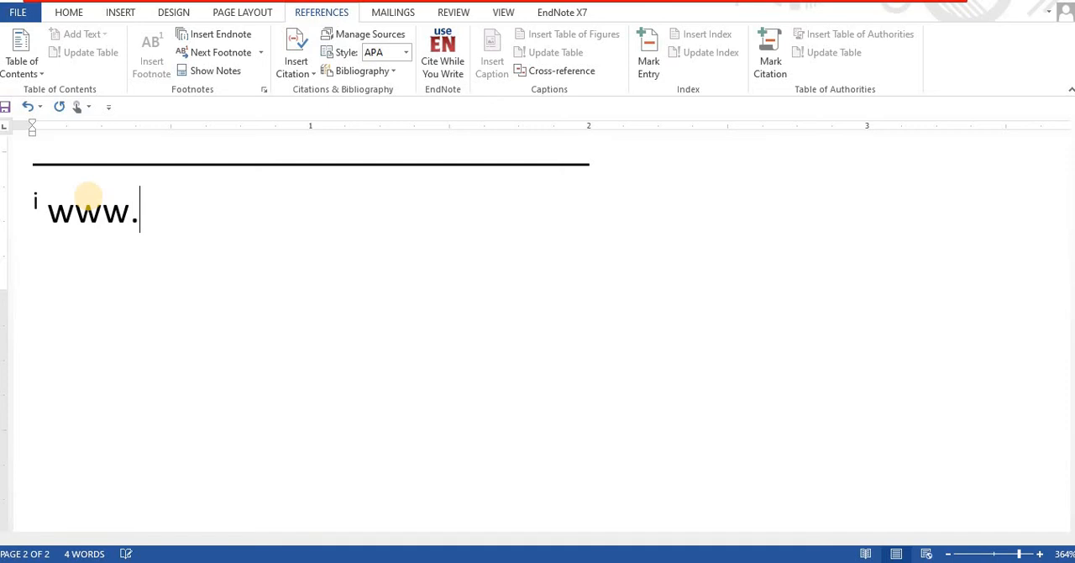
pyautogui.write('pakistan.')
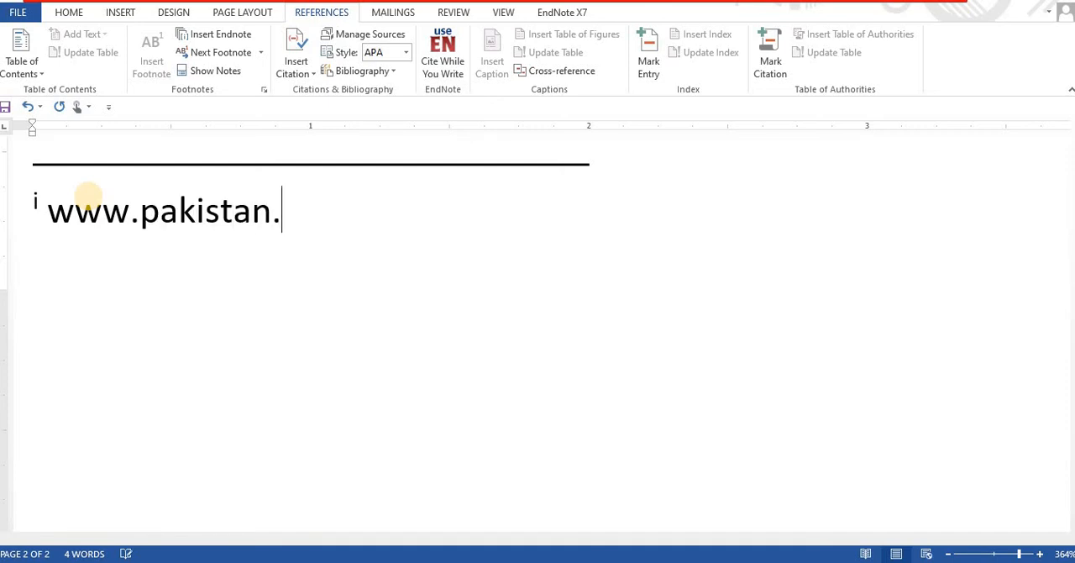
pyautogui.write('com')
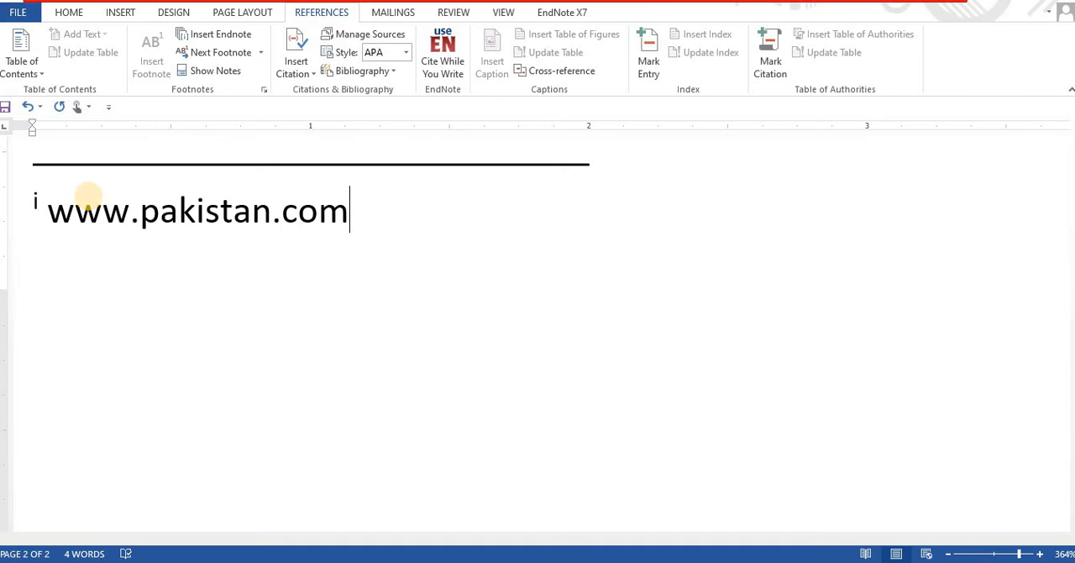
# - Check the endnote text at the end of the document and return to the I LOVE PAKISTAN line on page 1
pyautogui.click(90, 198)
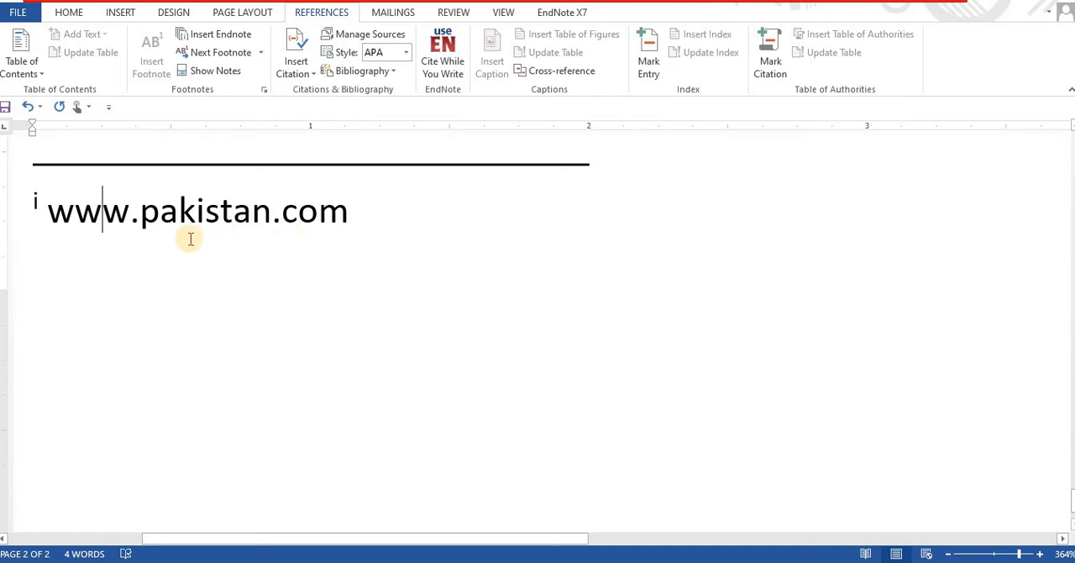
pyautogui.click(717, 353)
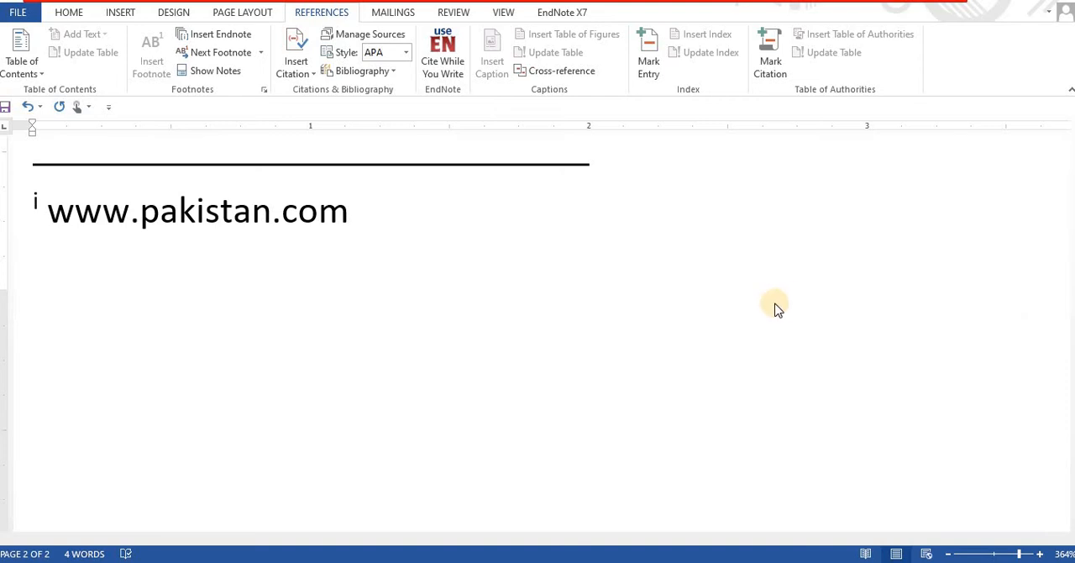
pyautogui.press('Up')
pyautogui.press('Up')
pyautogui.press('Up')
pyautogui.press('Up')
pyautogui.press('Up')
pyautogui.press('Up')
pyautogui.press('Up')
pyautogui.press('Up')
pyautogui.press('Up')
pyautogui.press('Up')
pyautogui.press('Up')
pyautogui.press('Up')
pyautogui.press('Up')
pyautogui.press('Up')
pyautogui.press('Up')
pyautogui.press('Up')
pyautogui.press('Up')
pyautogui.press('Up')
pyautogui.press('Up')
pyautogui.press('Up')
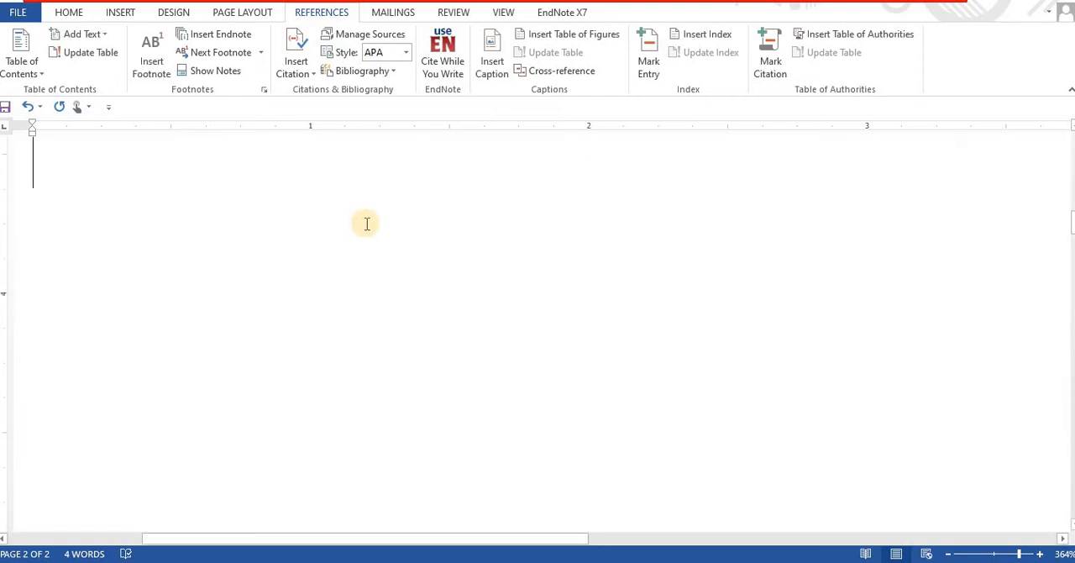
pyautogui.press('Up')
pyautogui.press('Up')
pyautogui.press('Up')
pyautogui.press('Up')
pyautogui.press('Up')
pyautogui.press('Up')
pyautogui.press('Up')
pyautogui.press('Up')
pyautogui.press('Up')
pyautogui.press('Up')
pyautogui.press('Up')
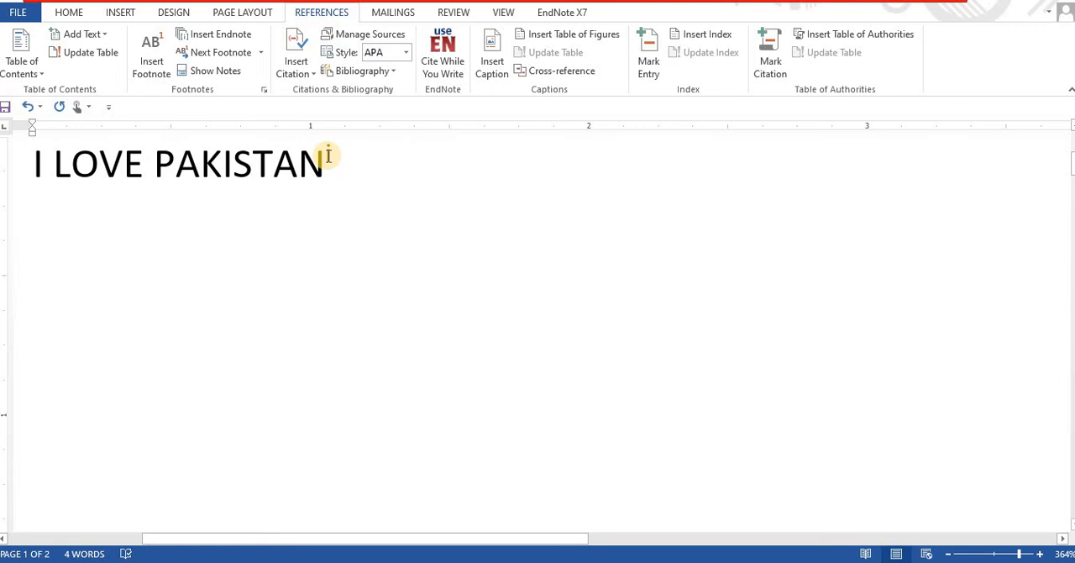
pyautogui.hotkey('ctrl', 'alt', 'f')
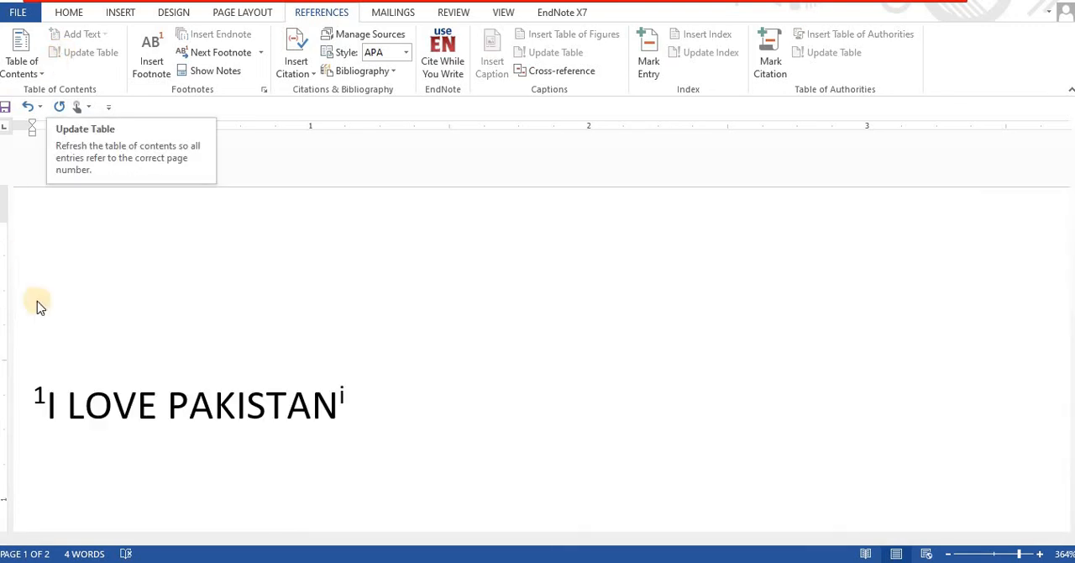
pyautogui.click(41, 398)
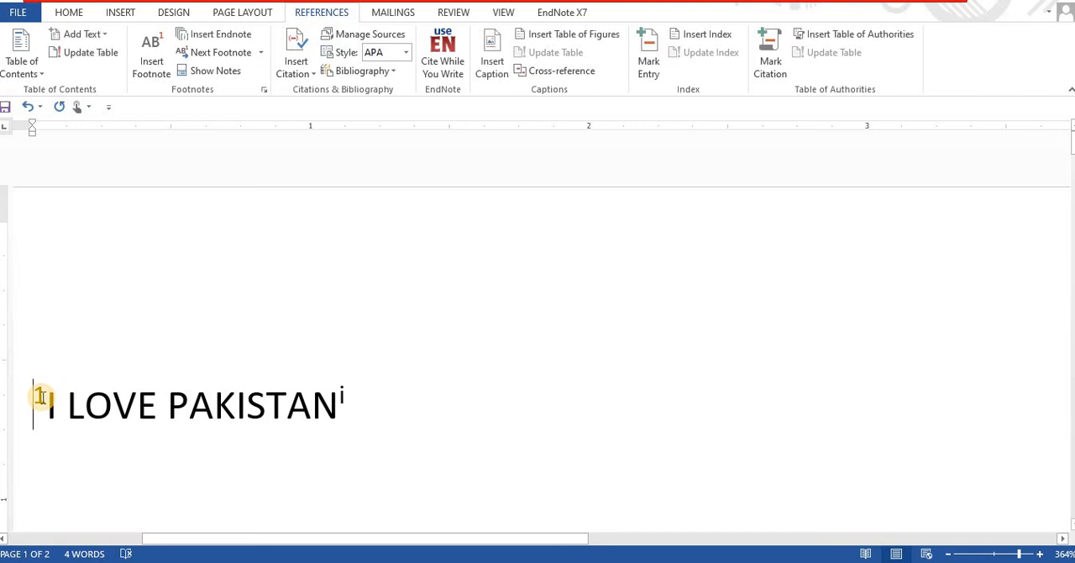
pyautogui.press('Delete')
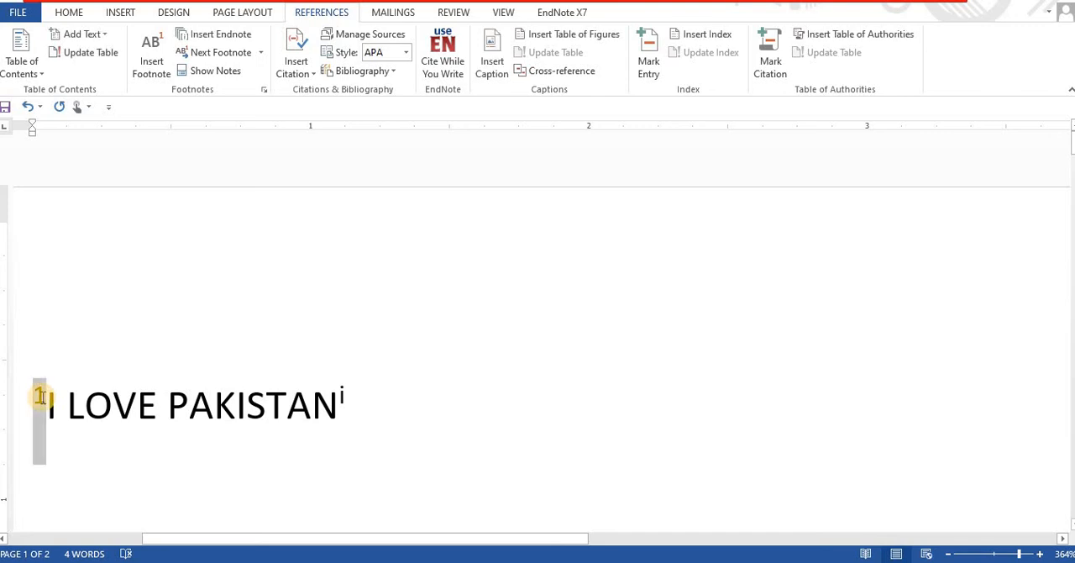
pyautogui.press('Delete')
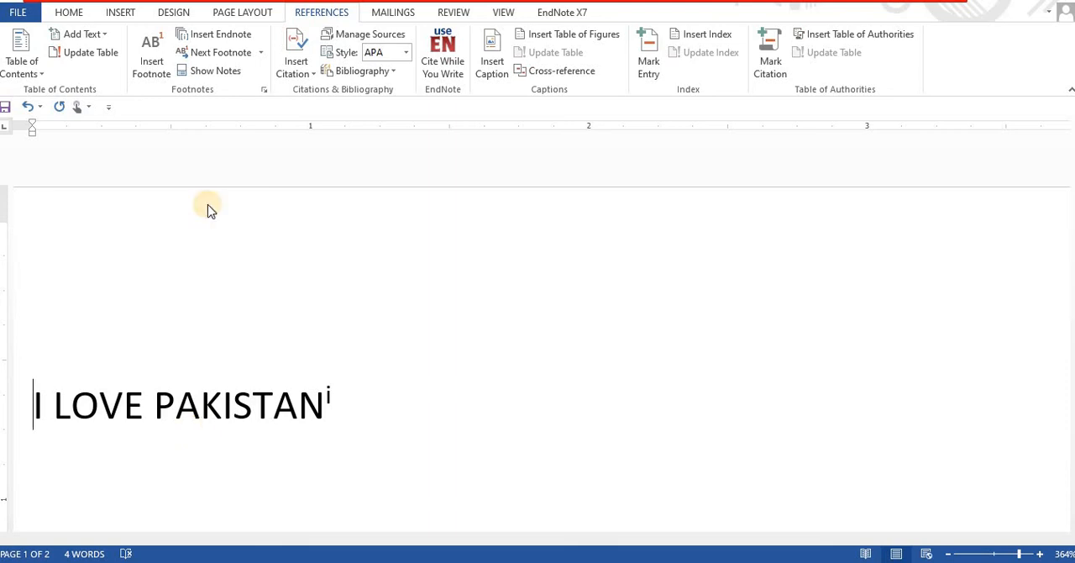
# - Insert a footnote at the start of the I LOVE PAKISTAN line with the text "Pakistan is the name of country"
pyautogui.click(150, 66)
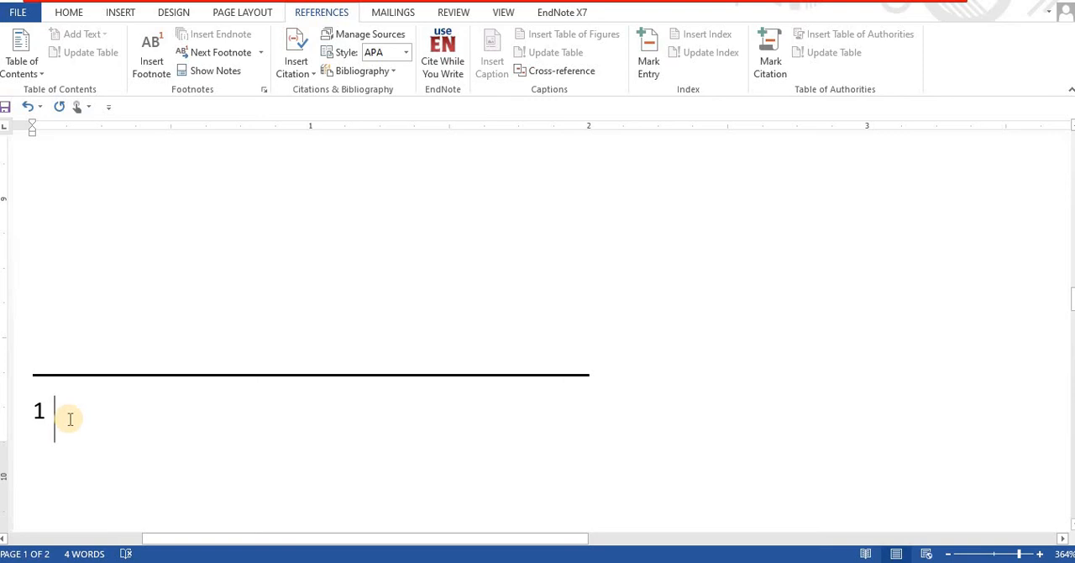
pyautogui.write('Pakist')
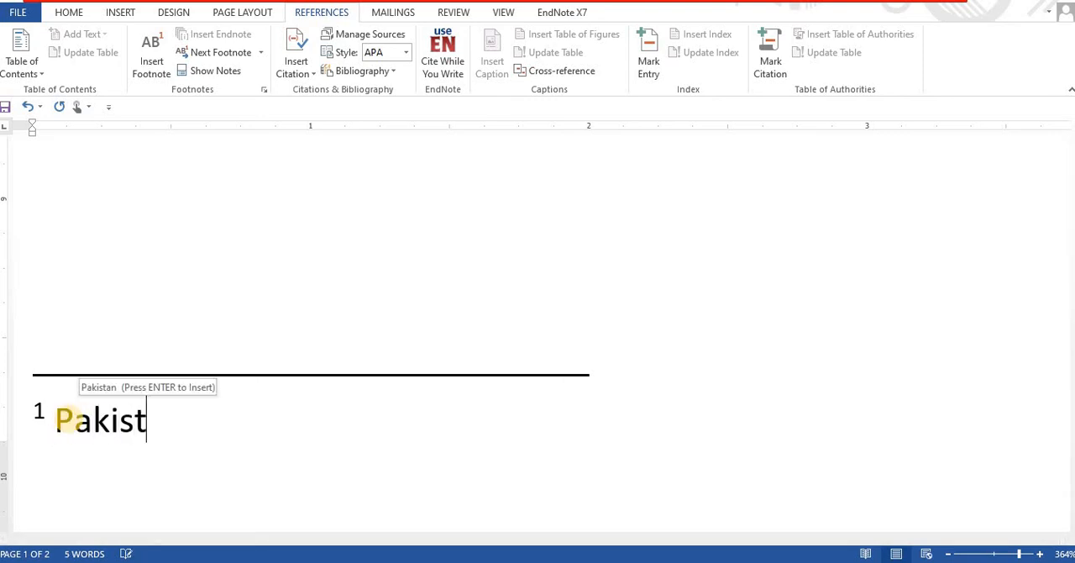
pyautogui.write('an is the na')
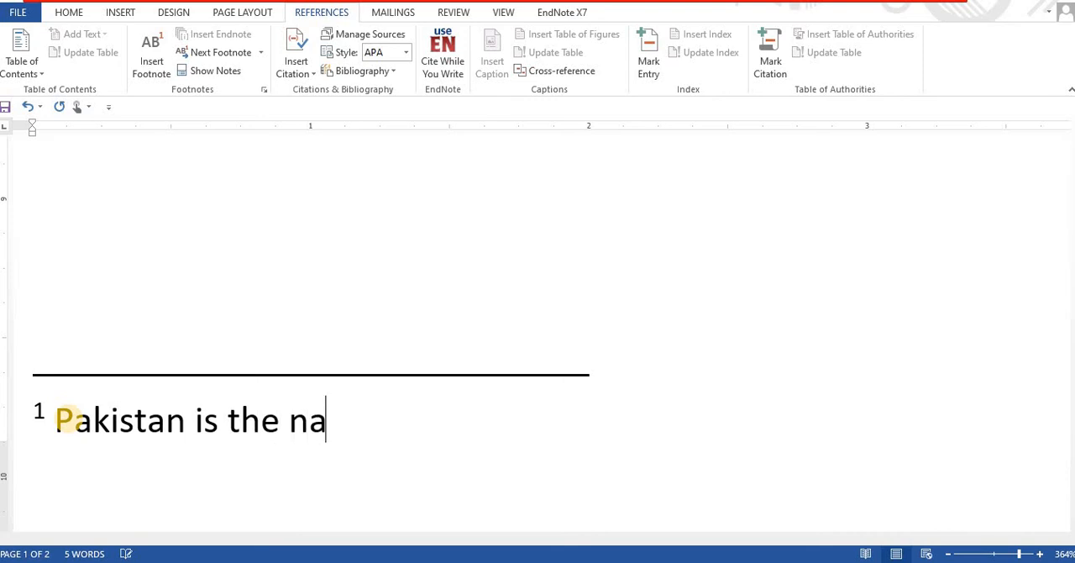
pyautogui.write('me of cou')
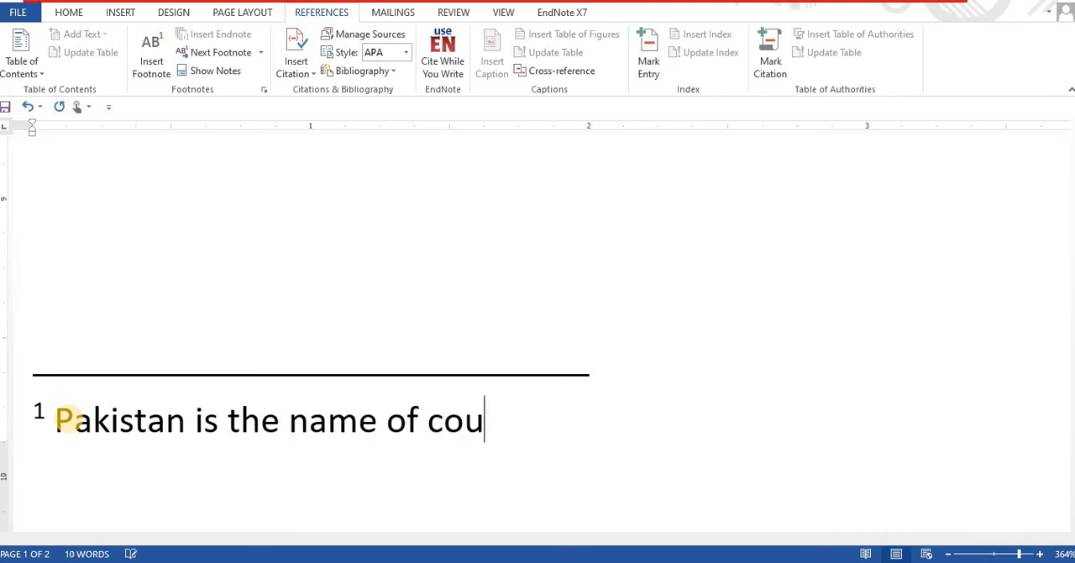
pyautogui.write('ntry')
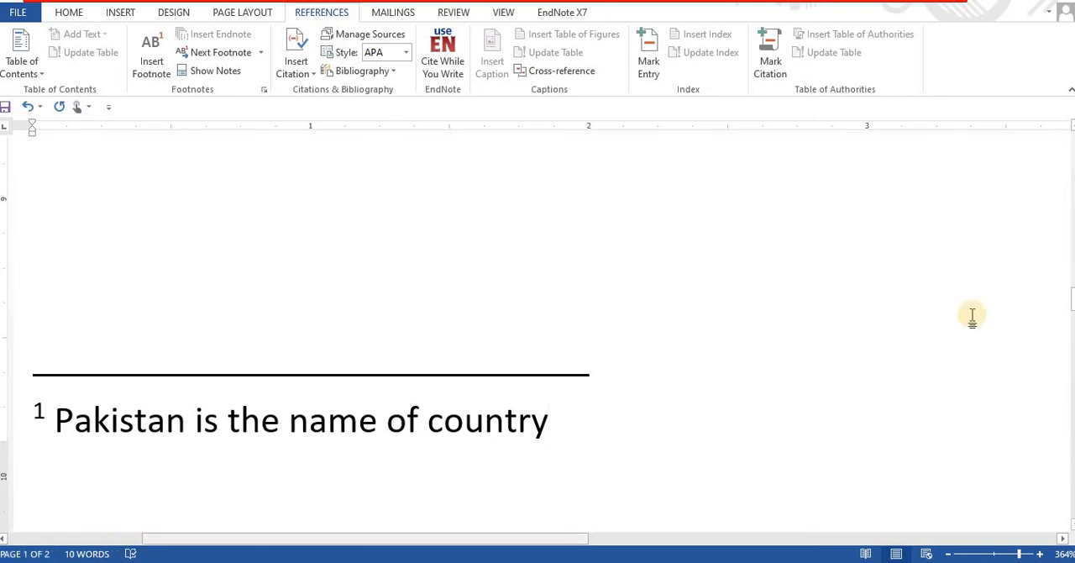
# - Go back to the I LOVE PAKISTAN line and check the footnote reference mark in front of it
pyautogui.moveTo(1070, 301); pyautogui.dragTo(1069, 183)
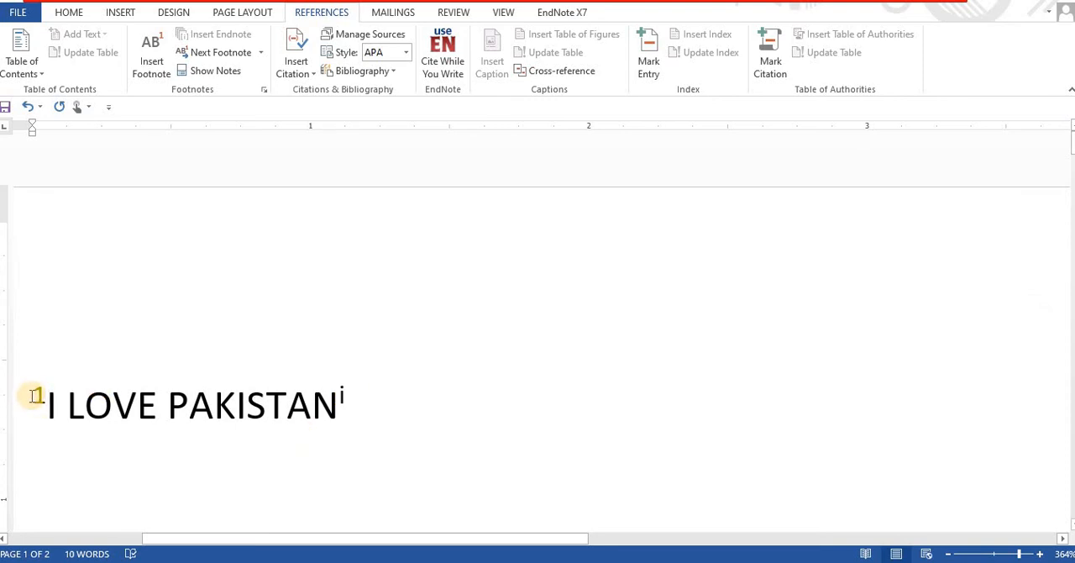
pyautogui.moveTo(35, 397); pyautogui.dragTo(45, 397)
pyautogui.click(39, 395)
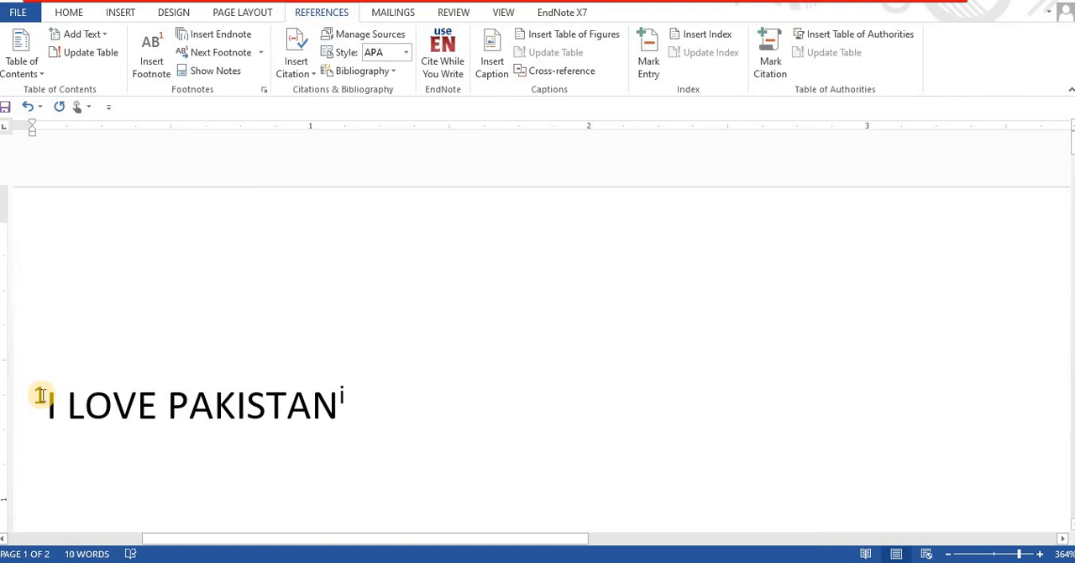
pyautogui.rightClick(41, 395)
pyautogui.press('Escape')
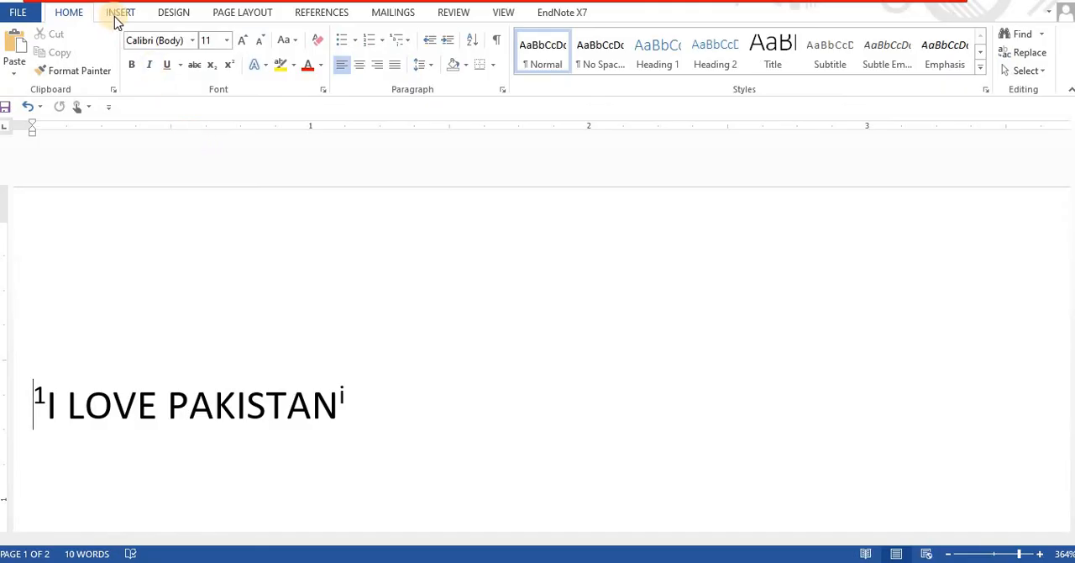
# - Start a custom text watermark for the document with the text Computer
pyautogui.click(173, 15)
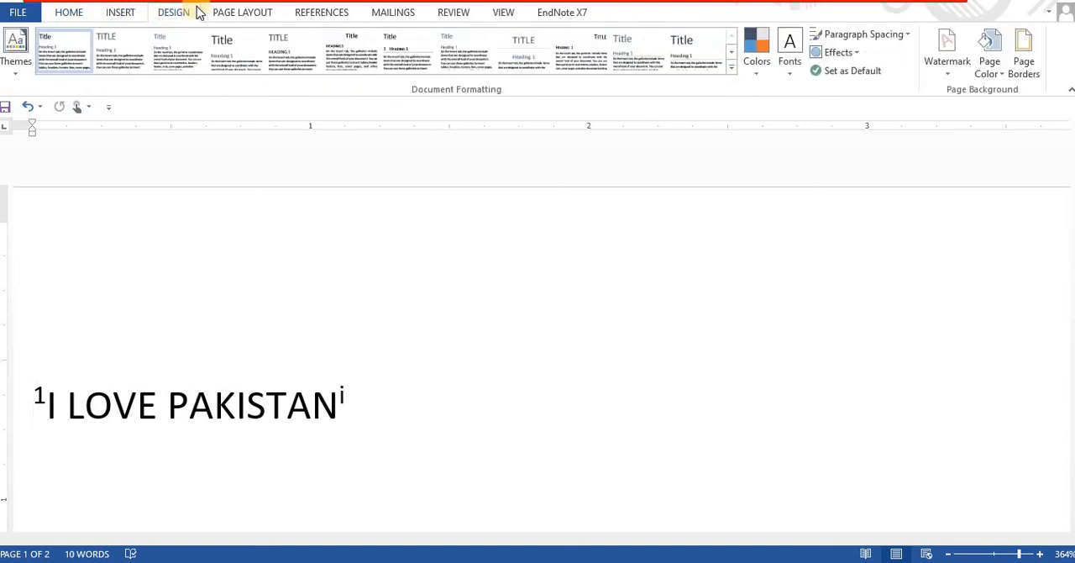
pyautogui.click(950, 79)
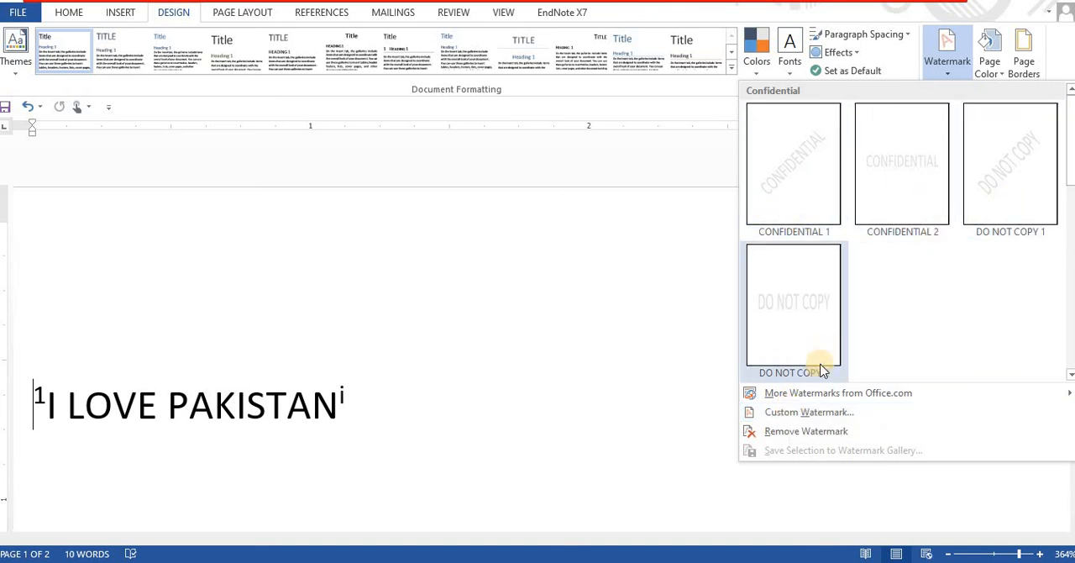
pyautogui.click(821, 413)
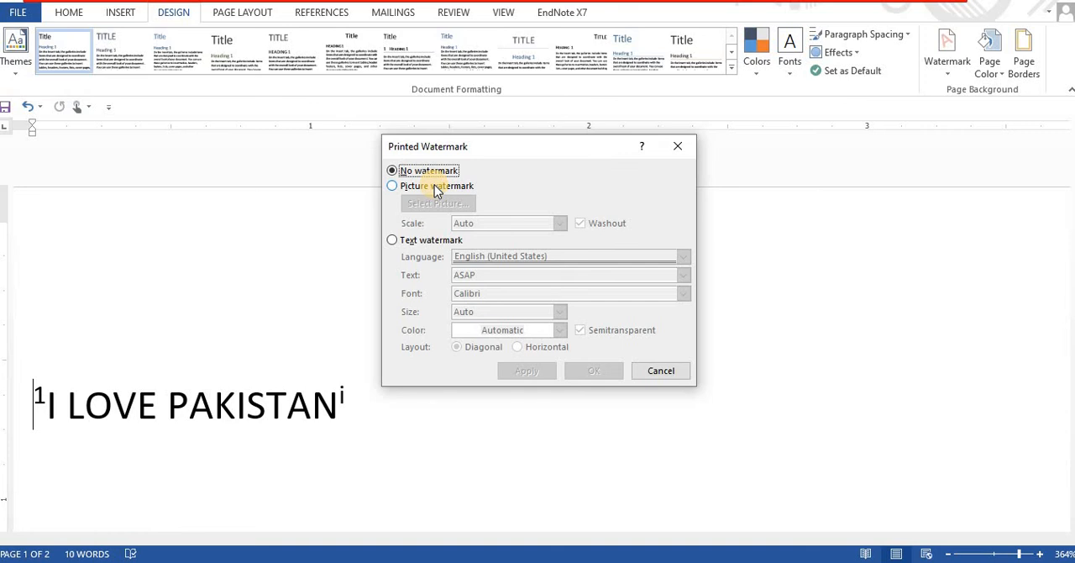
pyautogui.click(393, 241)
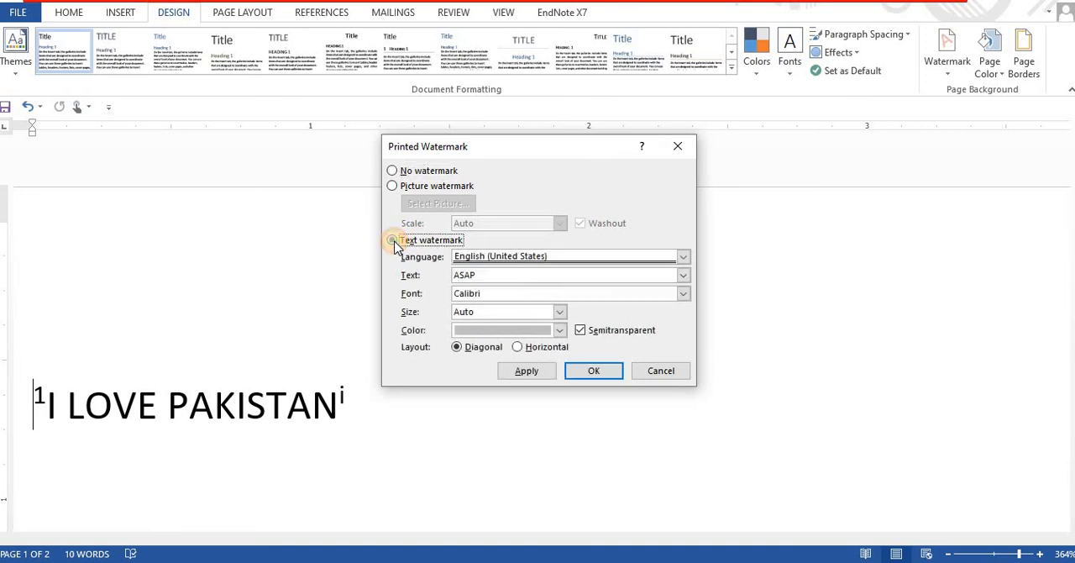
pyautogui.doubleClick(456, 275)
pyautogui.write('Comput')
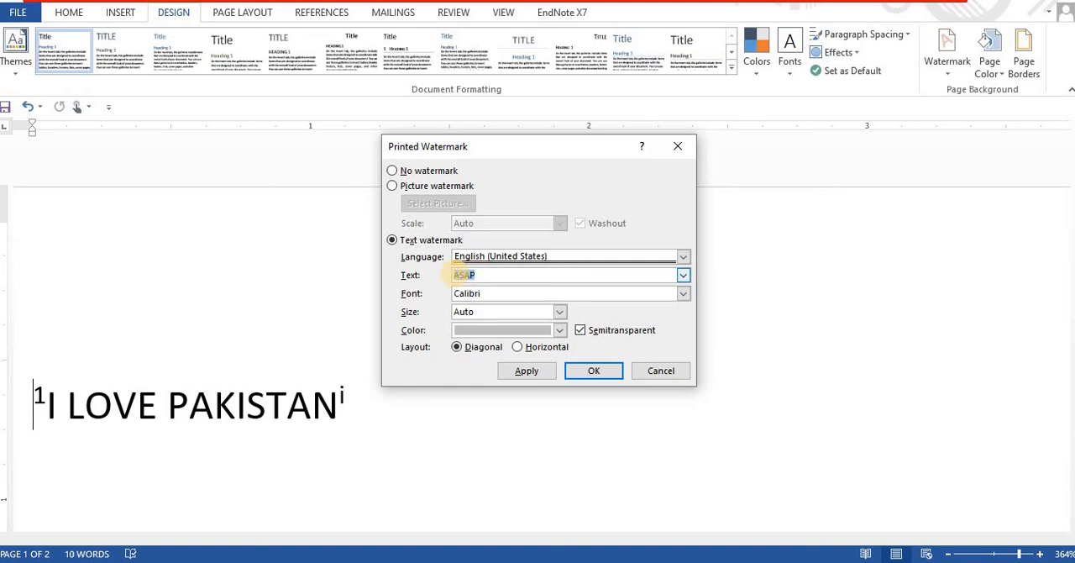
pyautogui.write('er')
# - Apply the watermark in Calibri, size 54, with a diagonal layout, and check it on the page
pyautogui.click(685, 293)
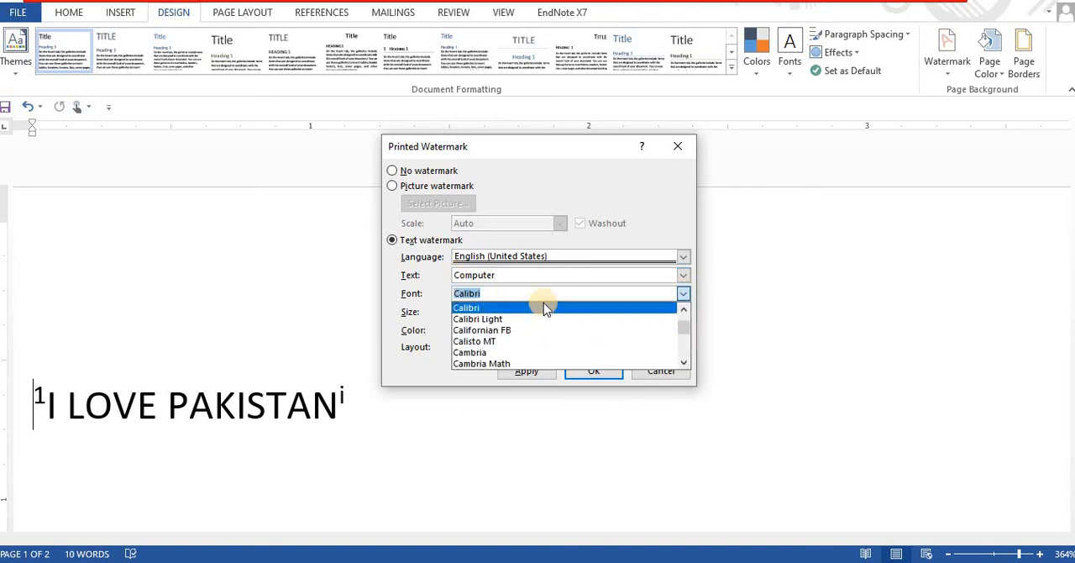
pyautogui.click(543, 306)
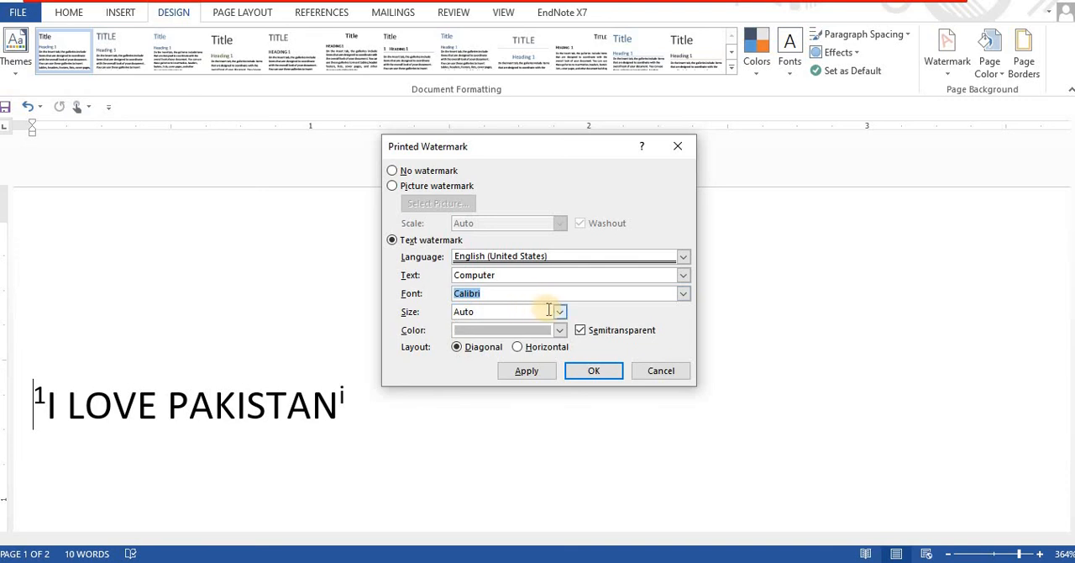
pyautogui.click(560, 312)
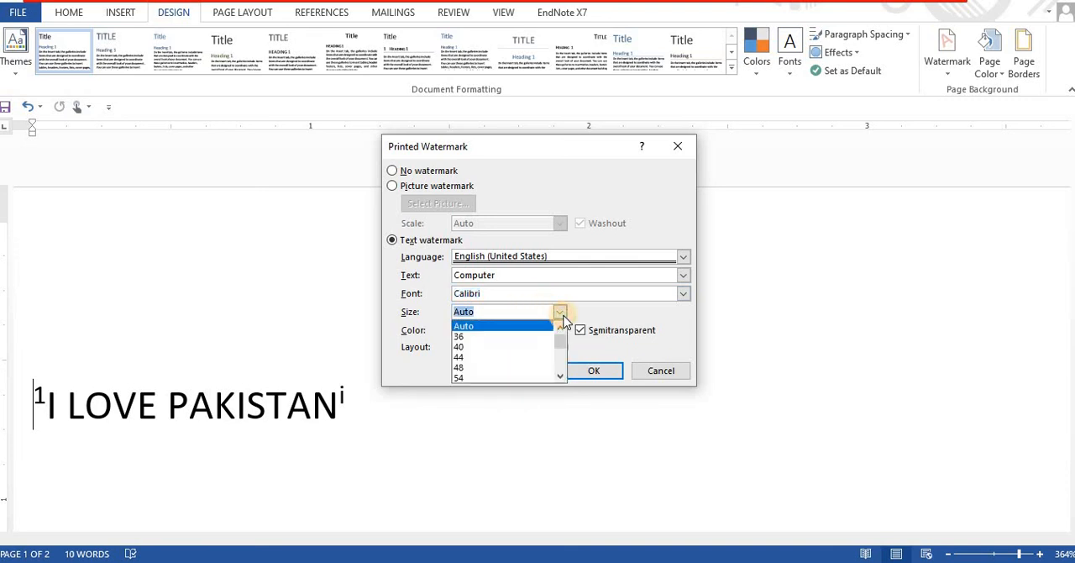
pyautogui.click(488, 378)
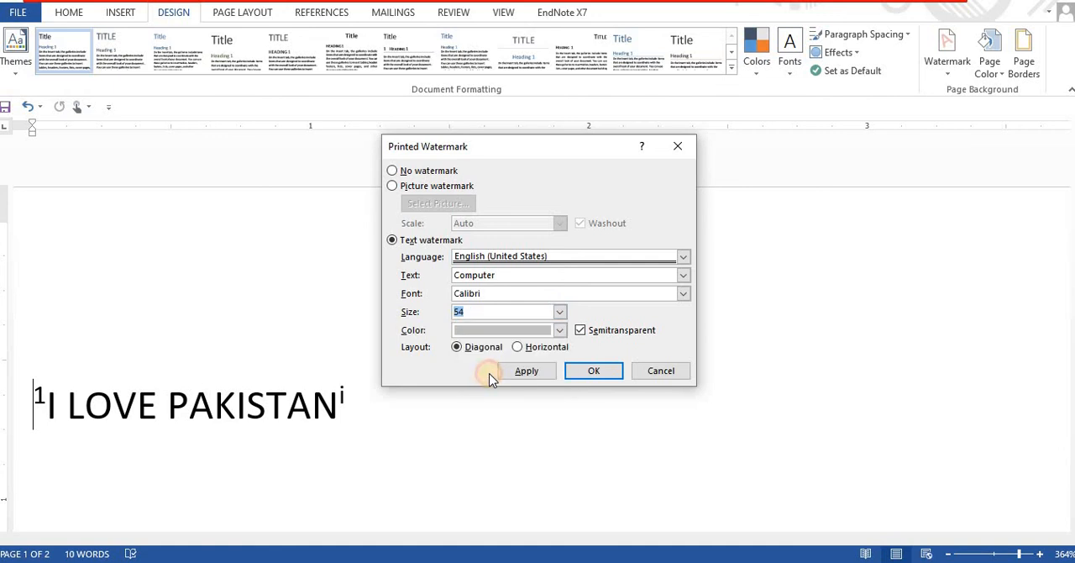
pyautogui.click(561, 330)
pyautogui.click(560, 330)
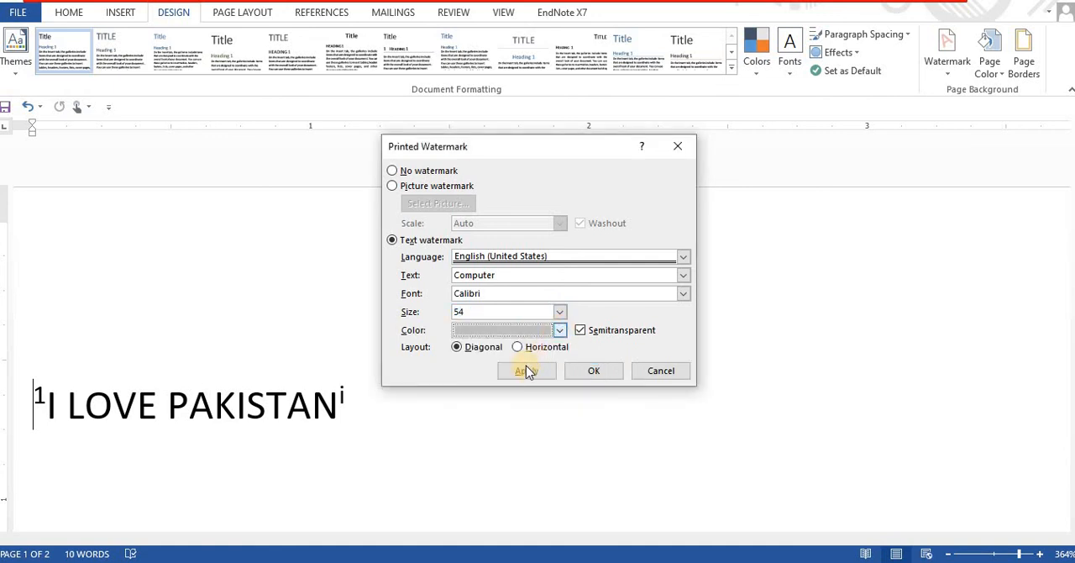
pyautogui.click(457, 348)
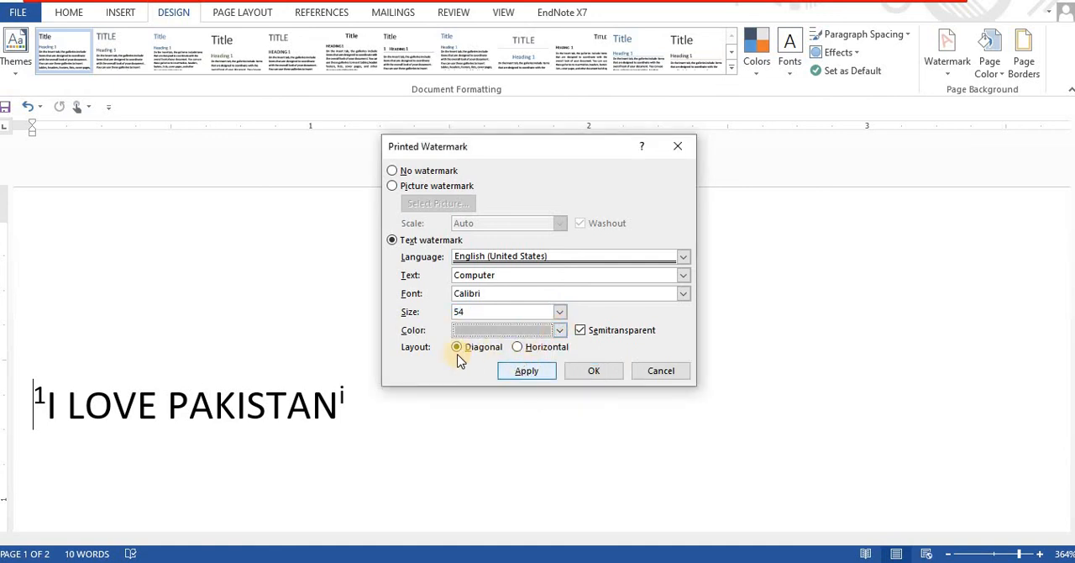
pyautogui.click(527, 376)
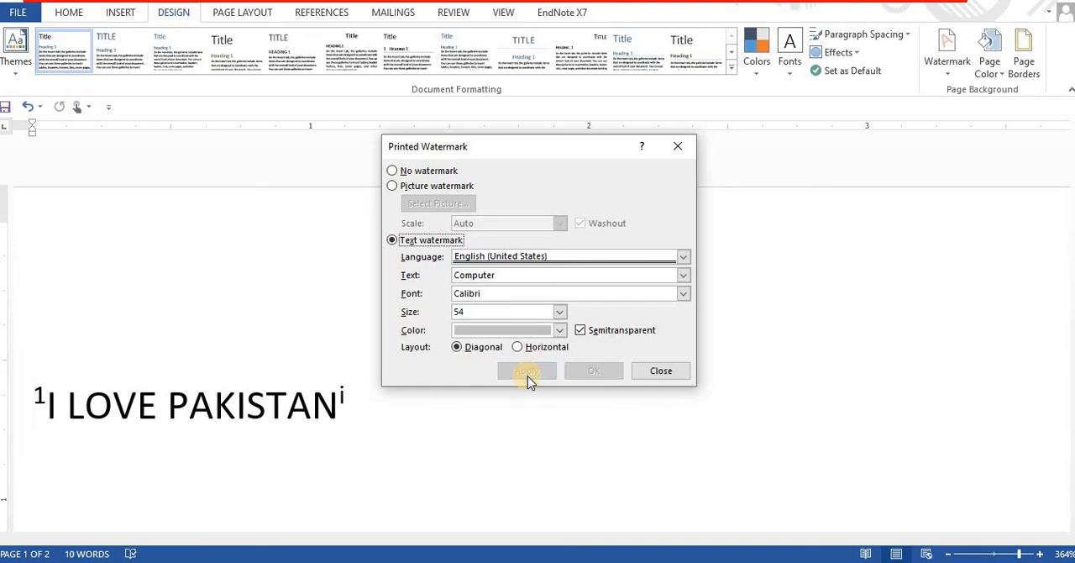
pyautogui.click(660, 369)
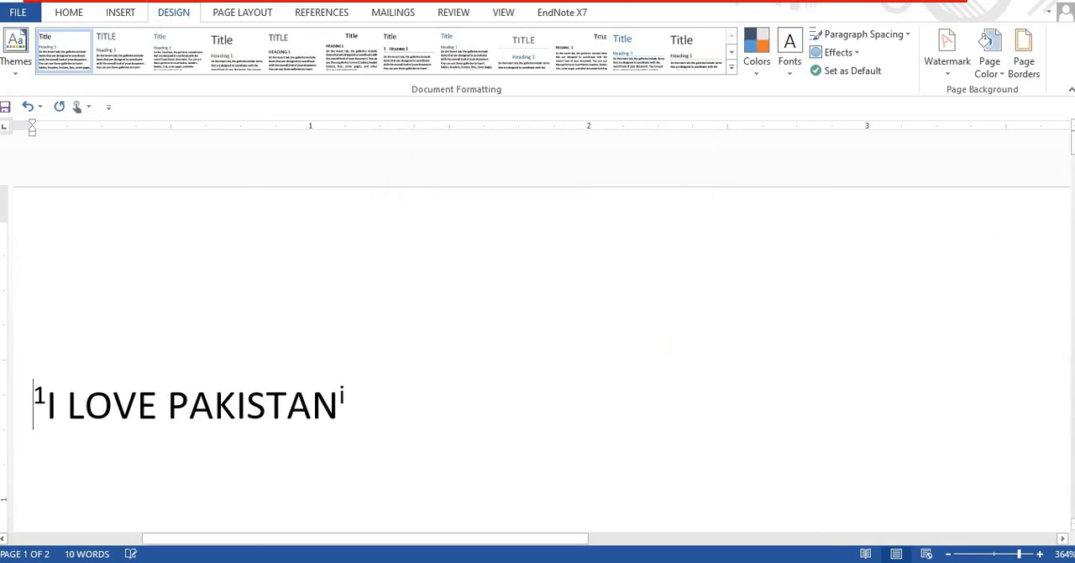
pyautogui.moveTo(1072, 138); pyautogui.dragTo(1072, 231)
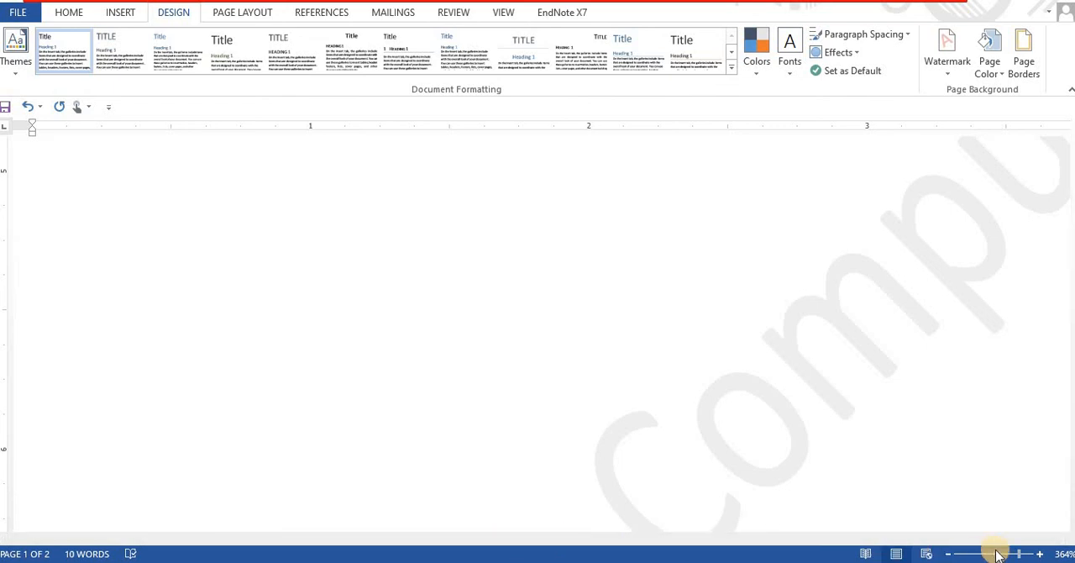
pyautogui.moveTo(1014, 557); pyautogui.dragTo(994, 556)
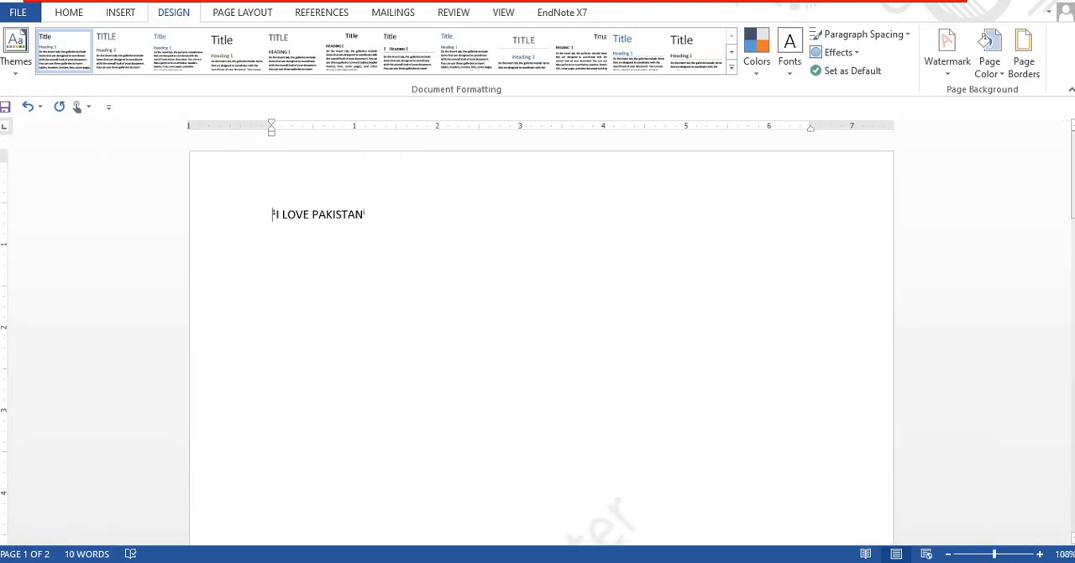
# - Switch the custom watermark to a picture watermark and search Bing images for pencil
pyautogui.scroll(-6, 489, 335)
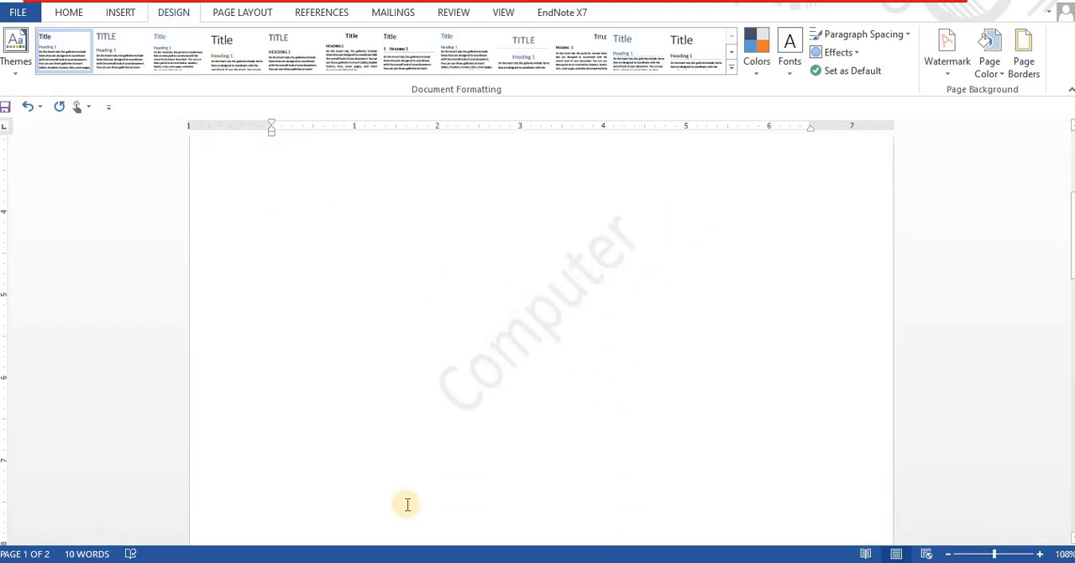
pyautogui.click(1007, 554)
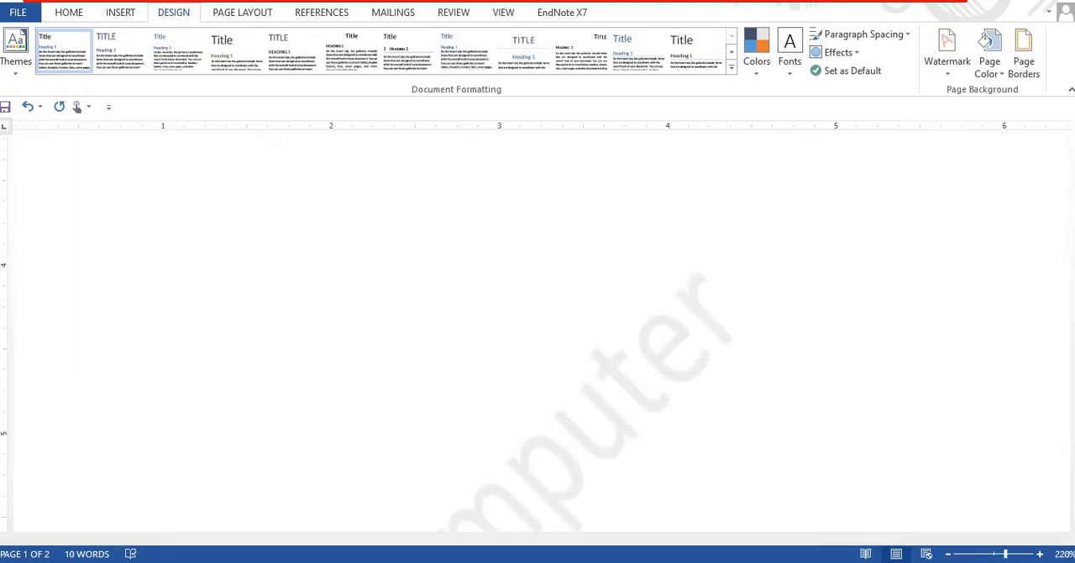
pyautogui.moveTo(1072, 210); pyautogui.dragTo(1072, 223)
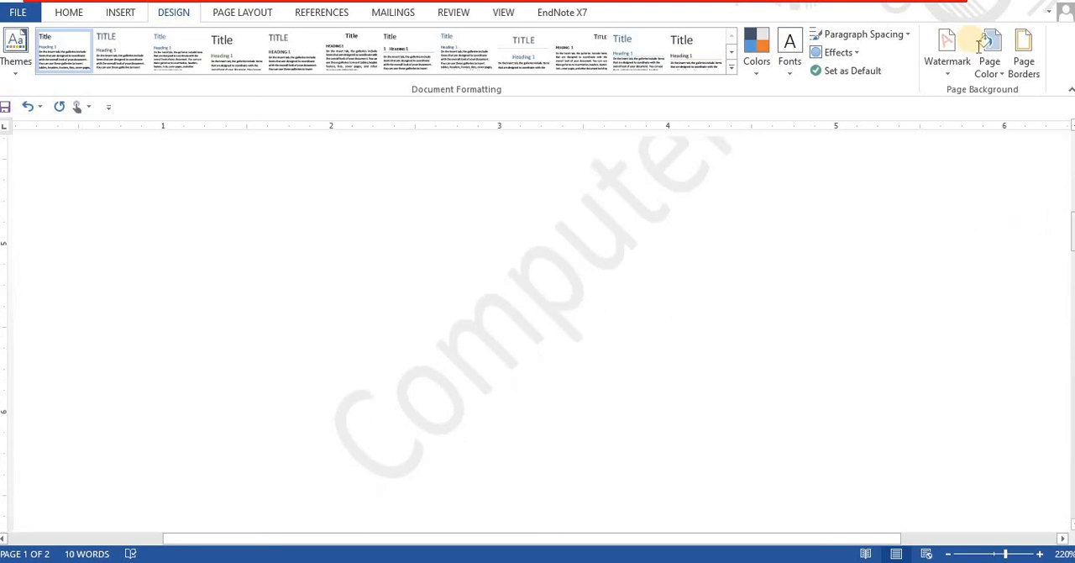
pyautogui.click(948, 58)
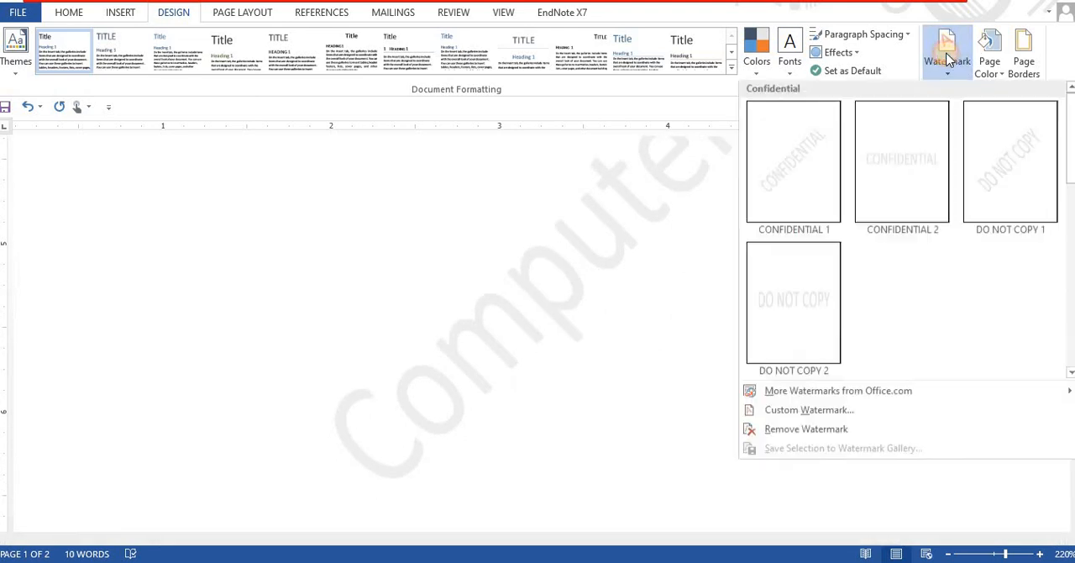
pyautogui.click(809, 413)
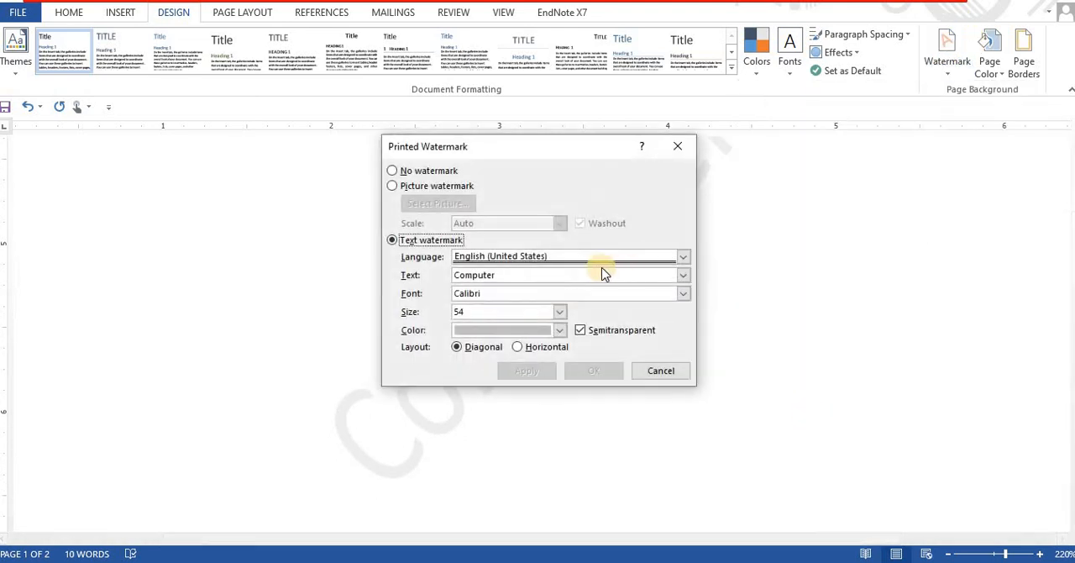
pyautogui.click(397, 185)
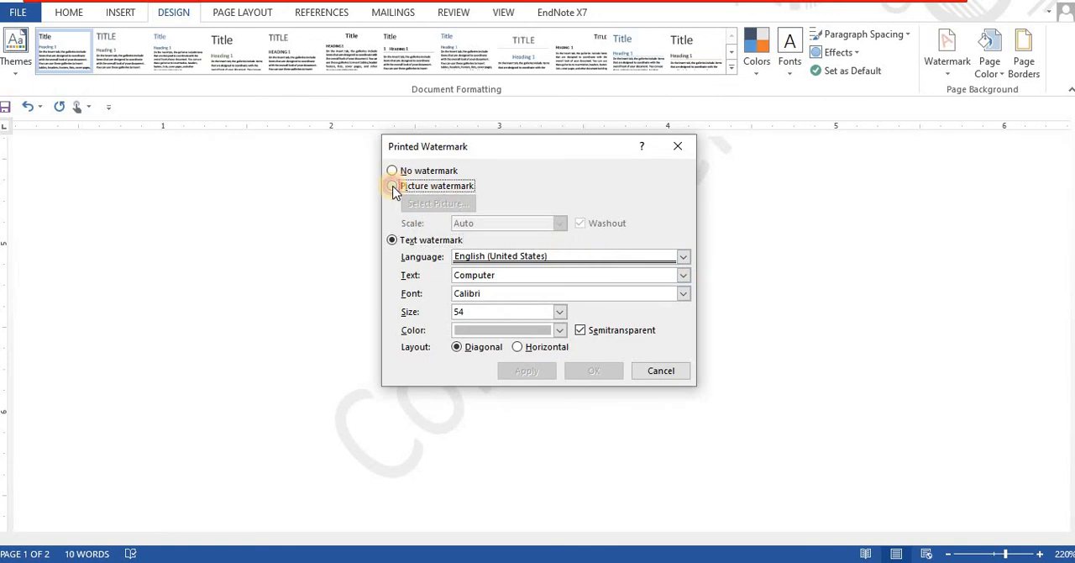
pyautogui.click(454, 204)
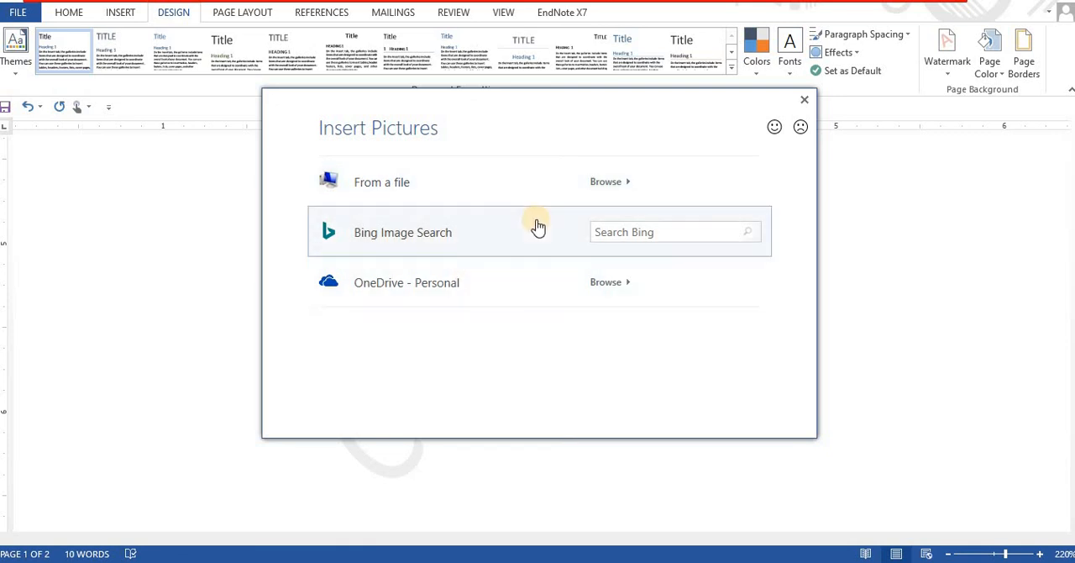
pyautogui.click(672, 229)
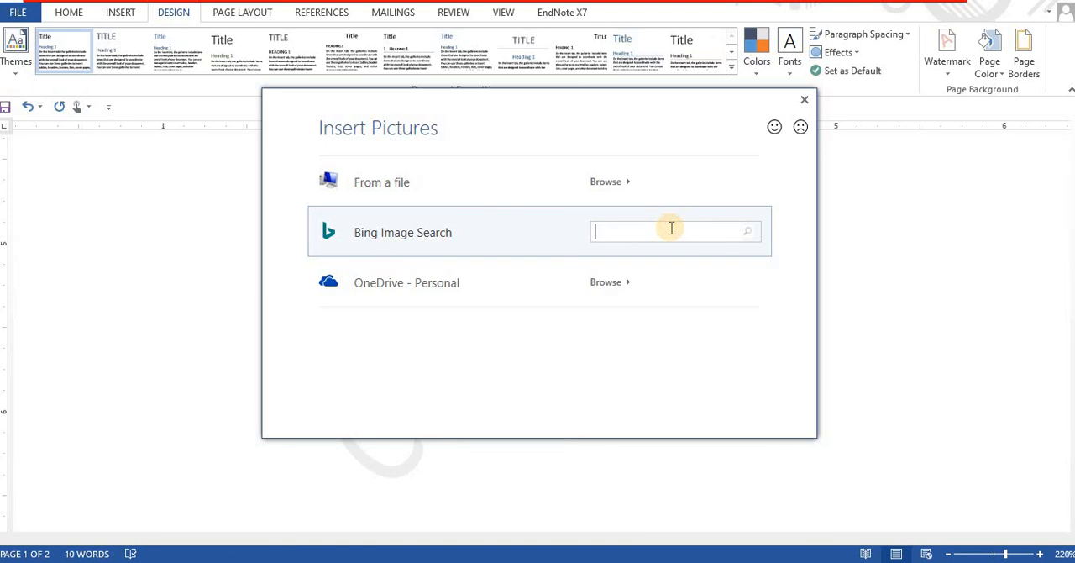
pyautogui.write('pencil')
pyautogui.press('Return')
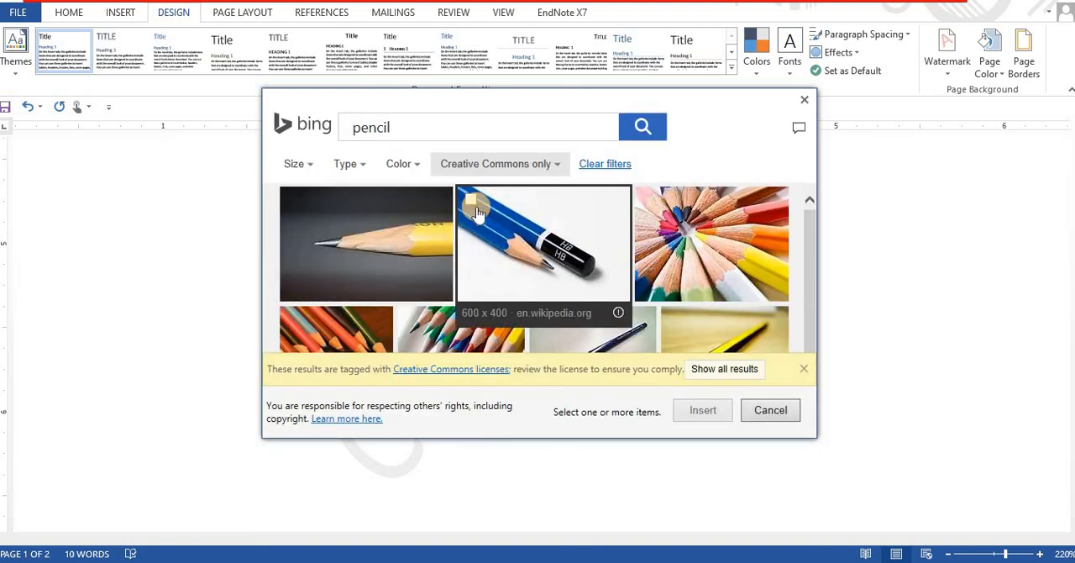
# - Try to insert the image of two crossed yellow pencils from the search results as the watermark picture, retrying the download
pyautogui.click(811, 339)
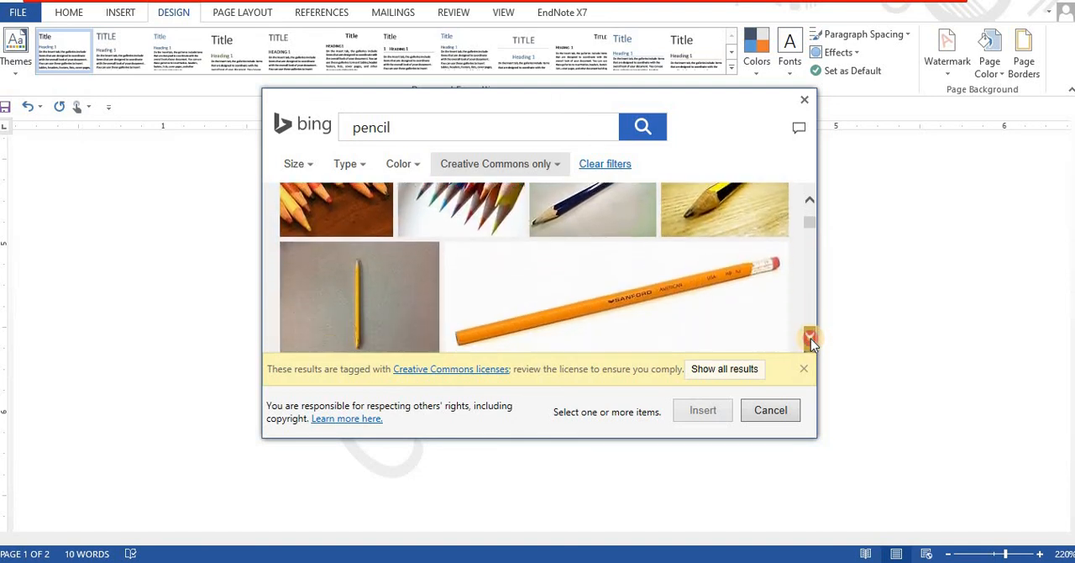
pyautogui.click(811, 338)
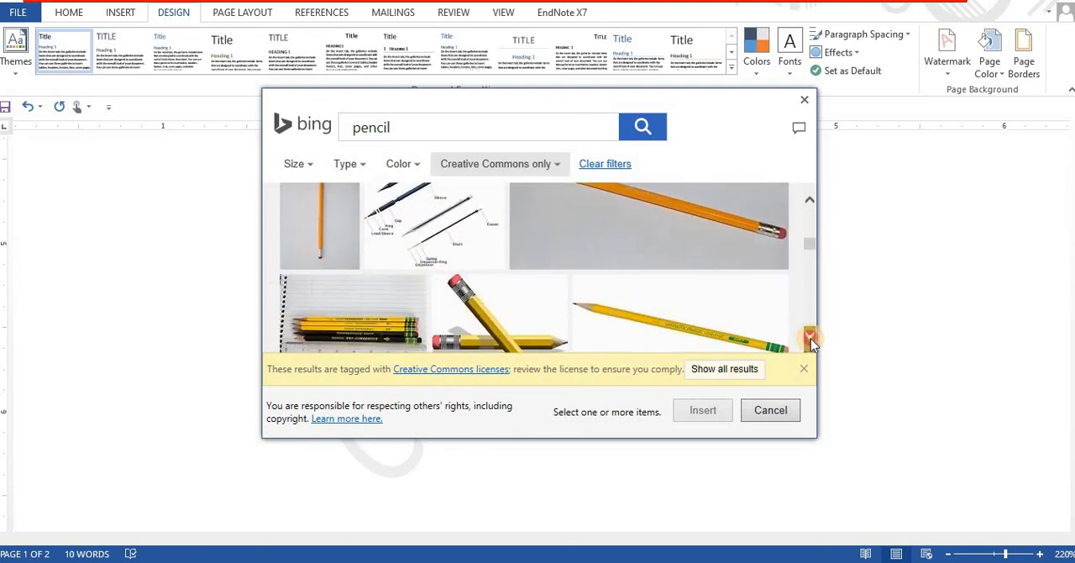
pyautogui.click(531, 226)
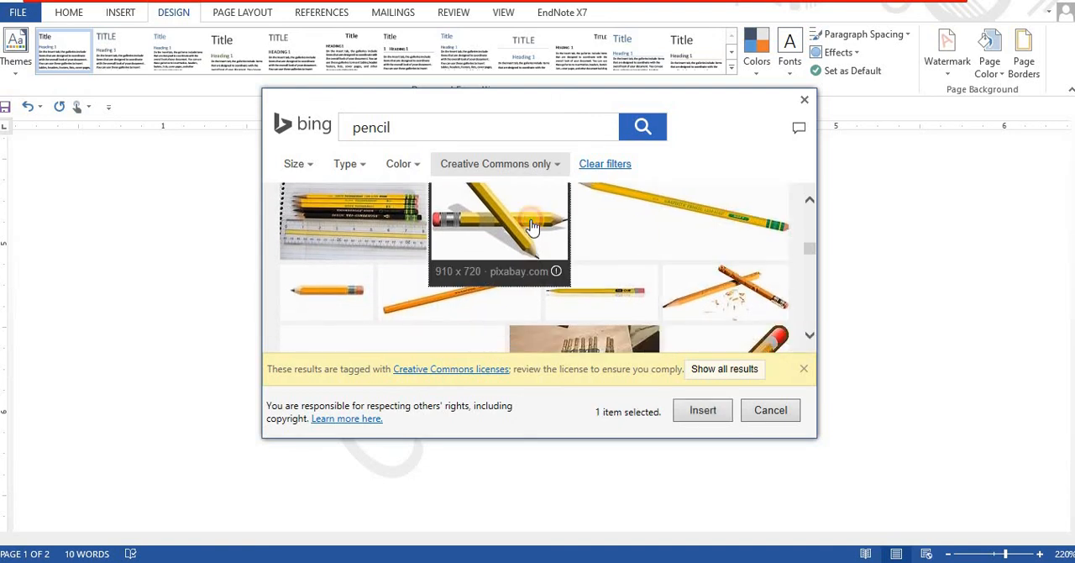
pyautogui.click(531, 225)
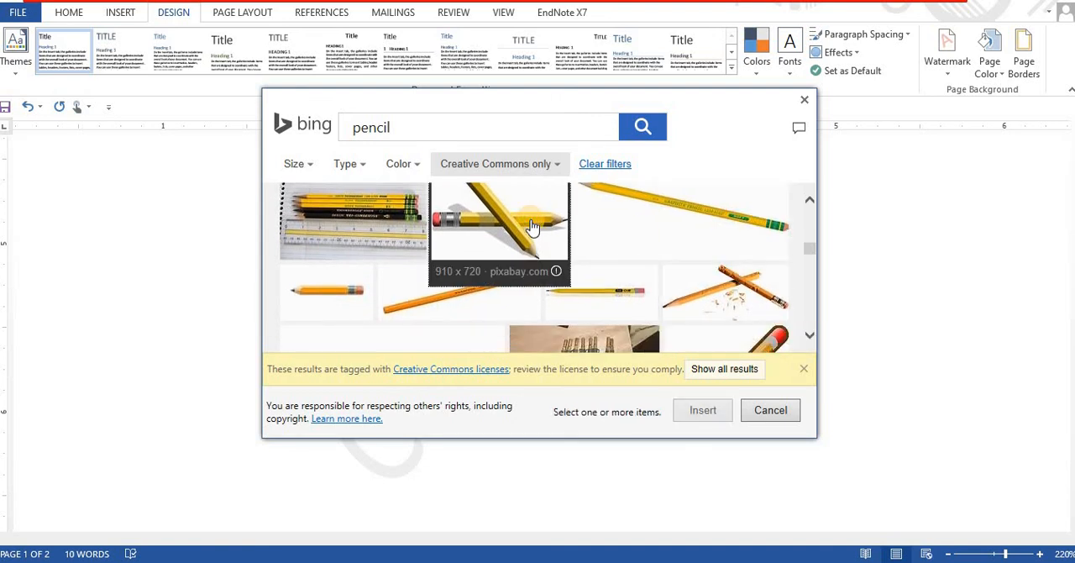
pyautogui.click(531, 208)
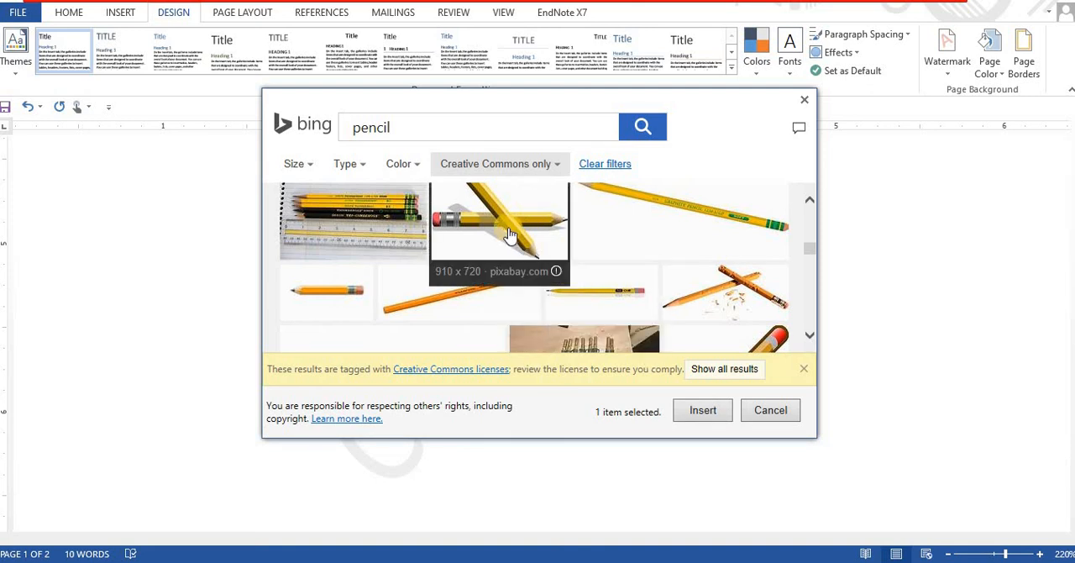
pyautogui.click(510, 235)
pyautogui.click(508, 227)
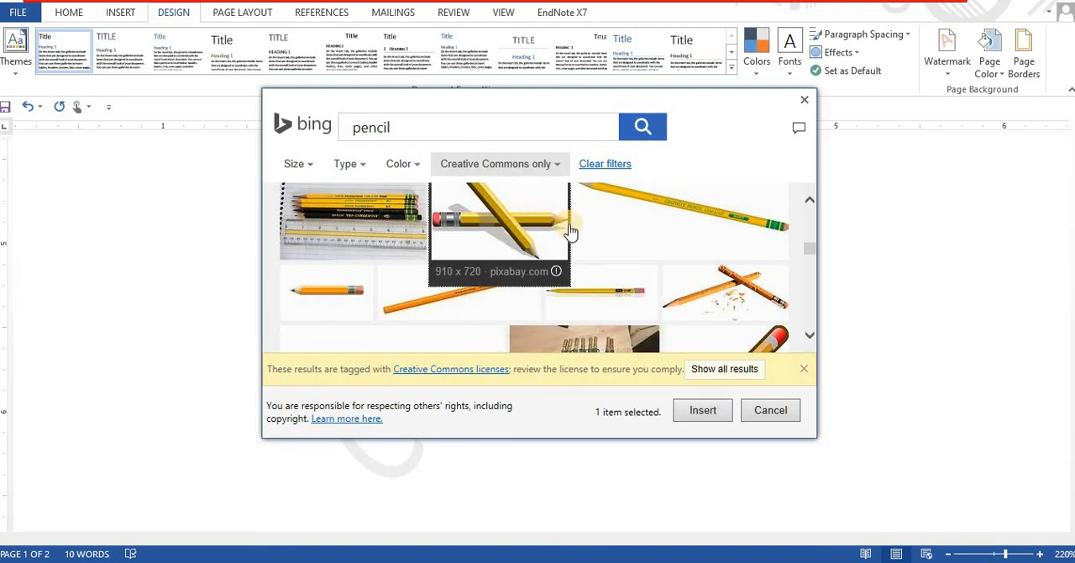
pyautogui.click(702, 409)
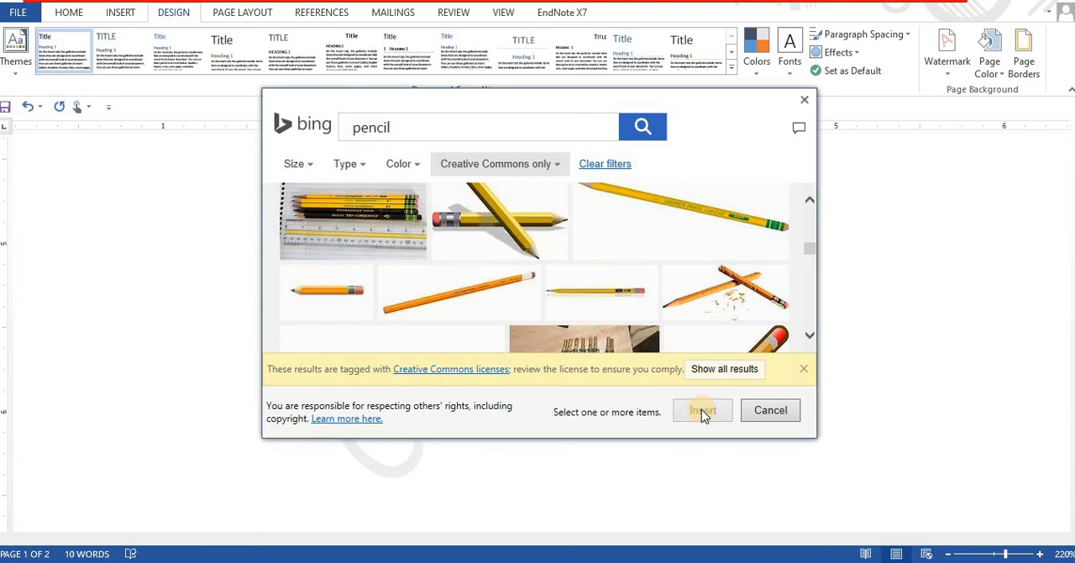
pyautogui.click(502, 317)
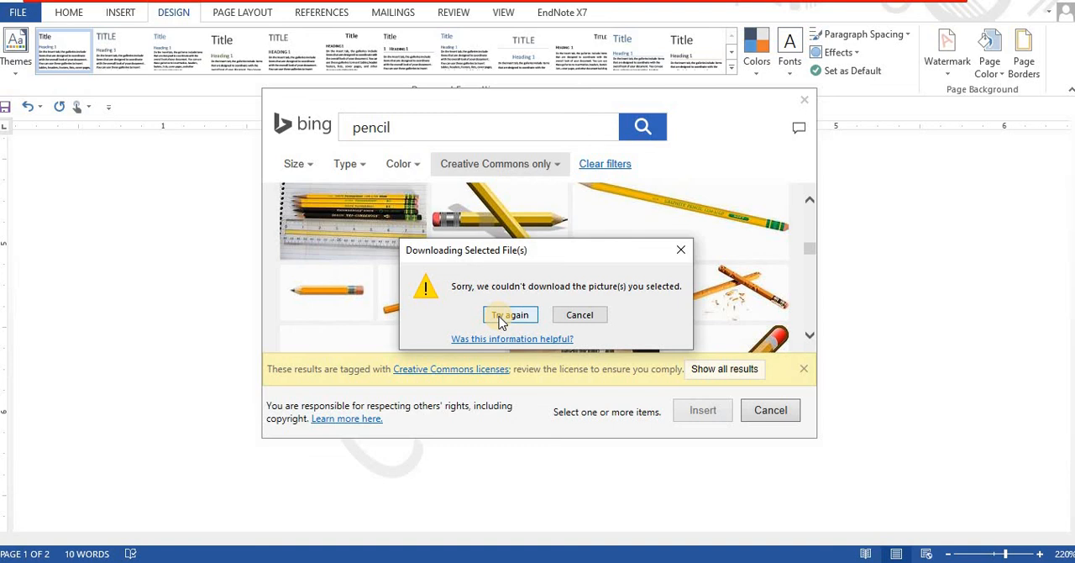
pyautogui.click(500, 317)
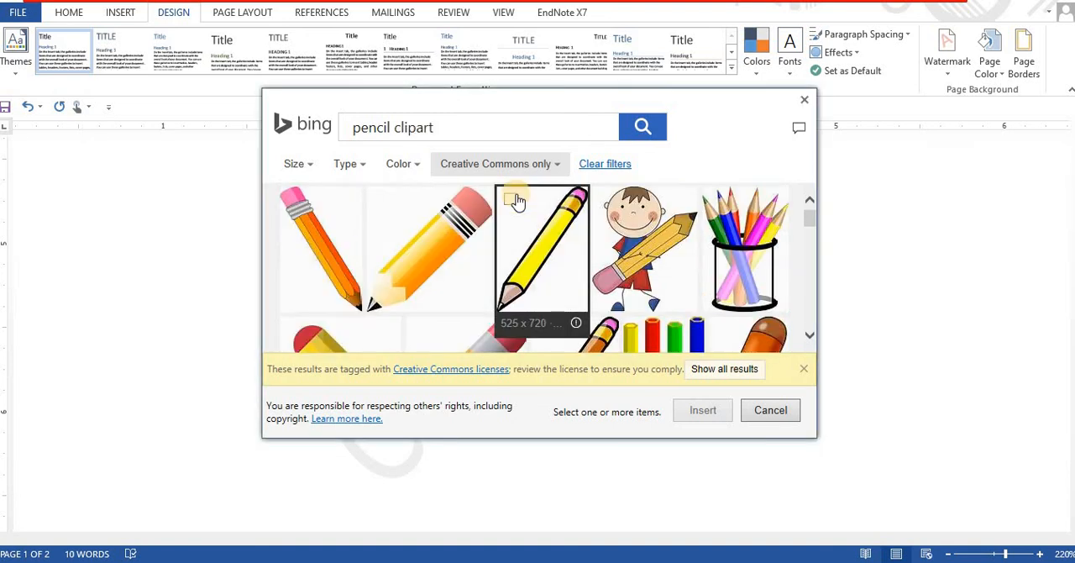
# - Insert the thick orange pencil clipart with the pink eraser as the picture watermark and apply it at 150% scale
pyautogui.click(446, 244)
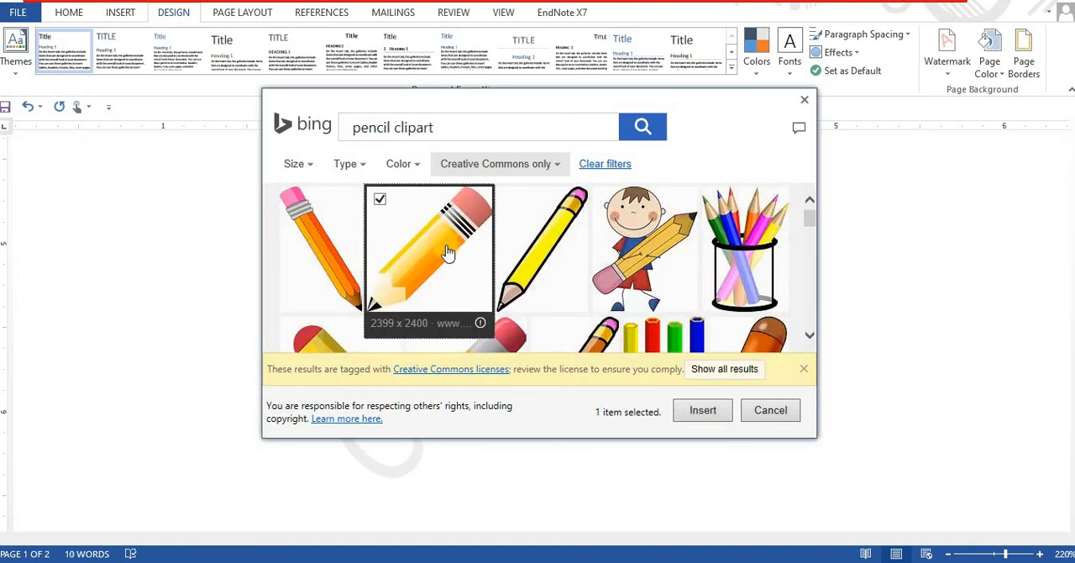
pyautogui.click(696, 416)
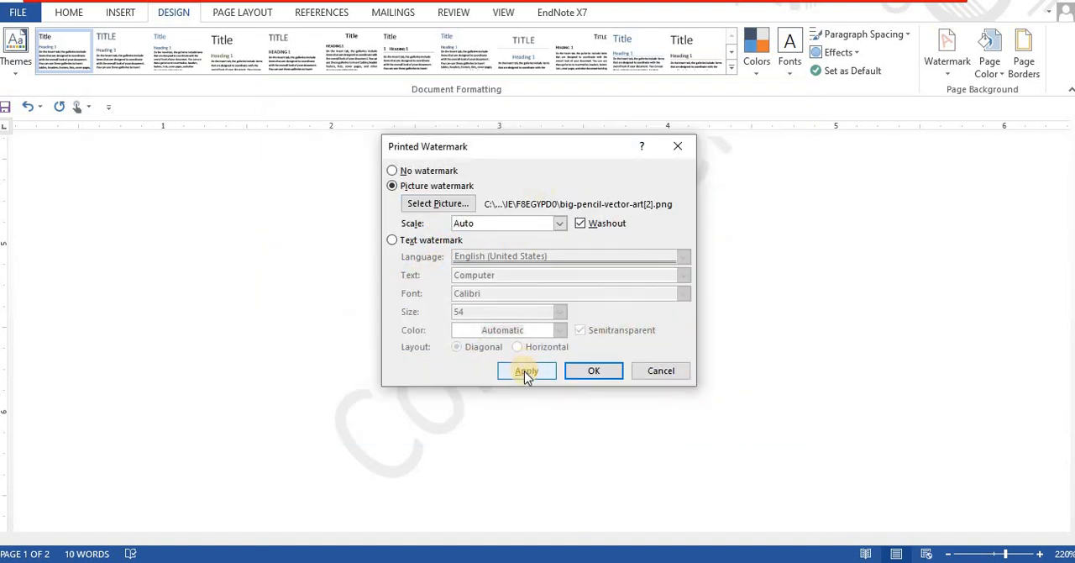
pyautogui.click(560, 224)
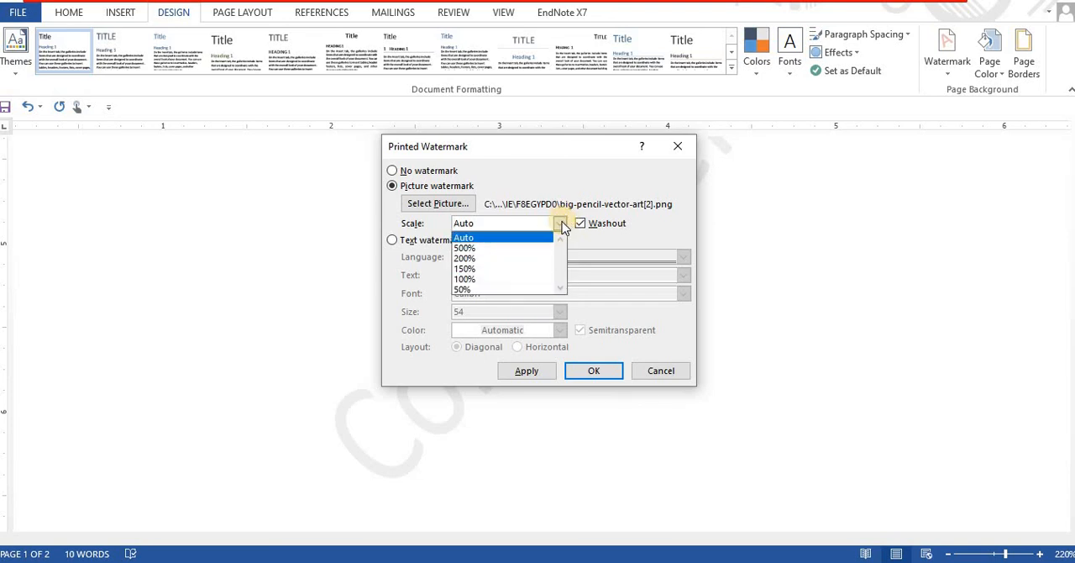
pyautogui.click(510, 268)
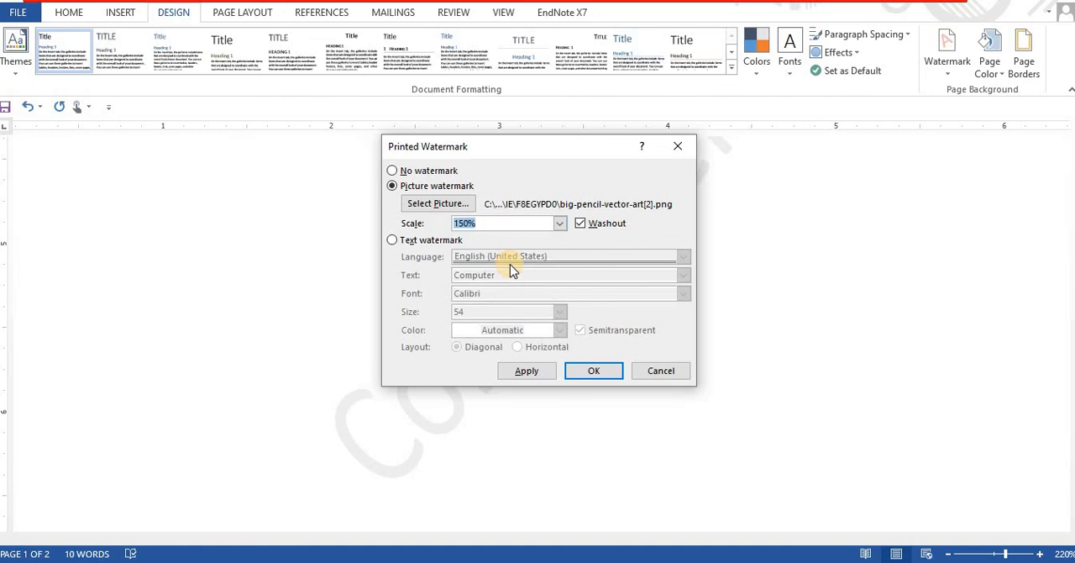
pyautogui.click(525, 373)
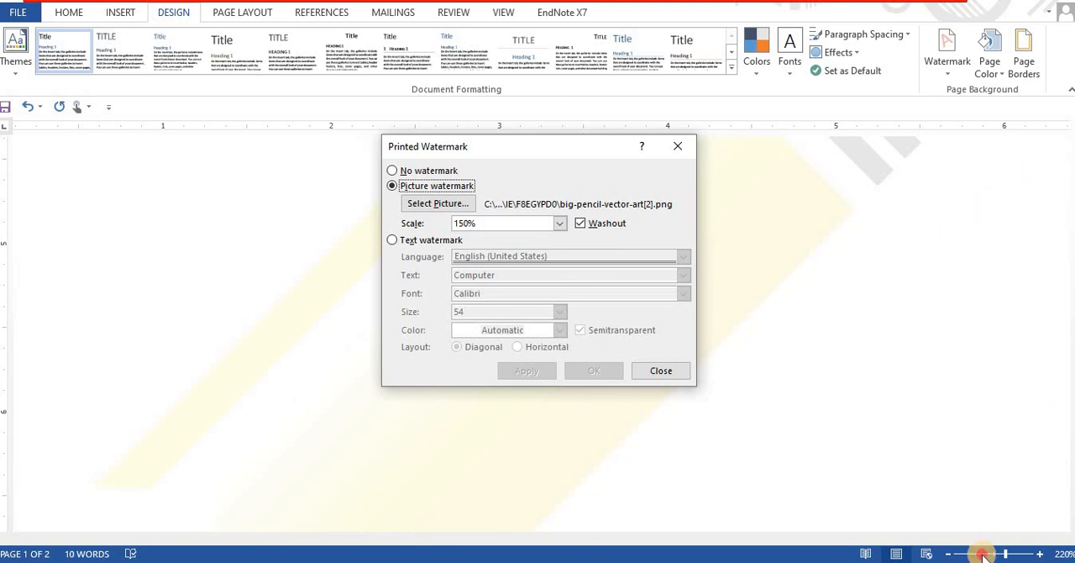
pyautogui.click(643, 372)
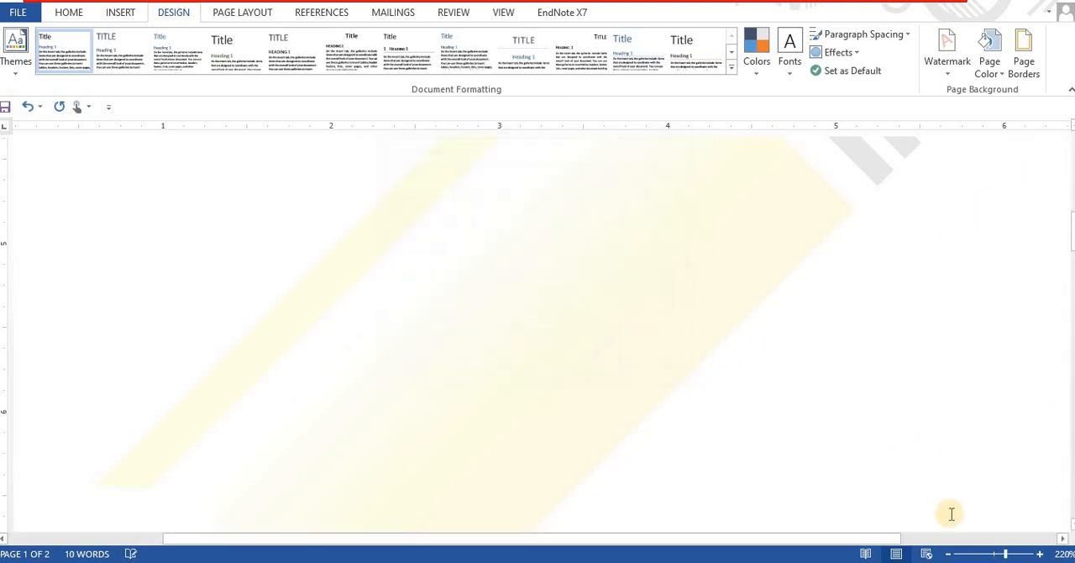
pyautogui.click(977, 554)
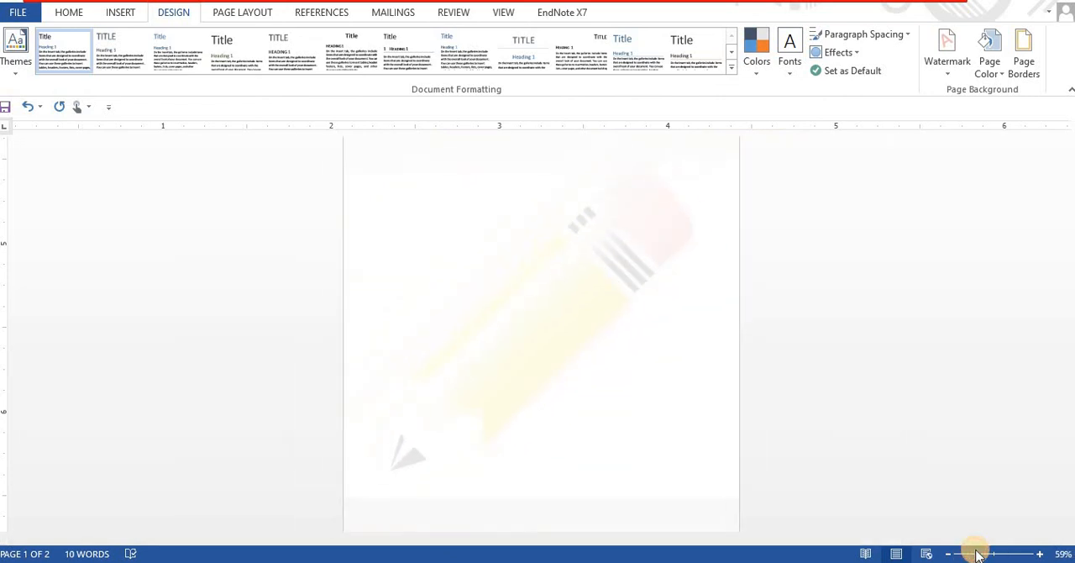